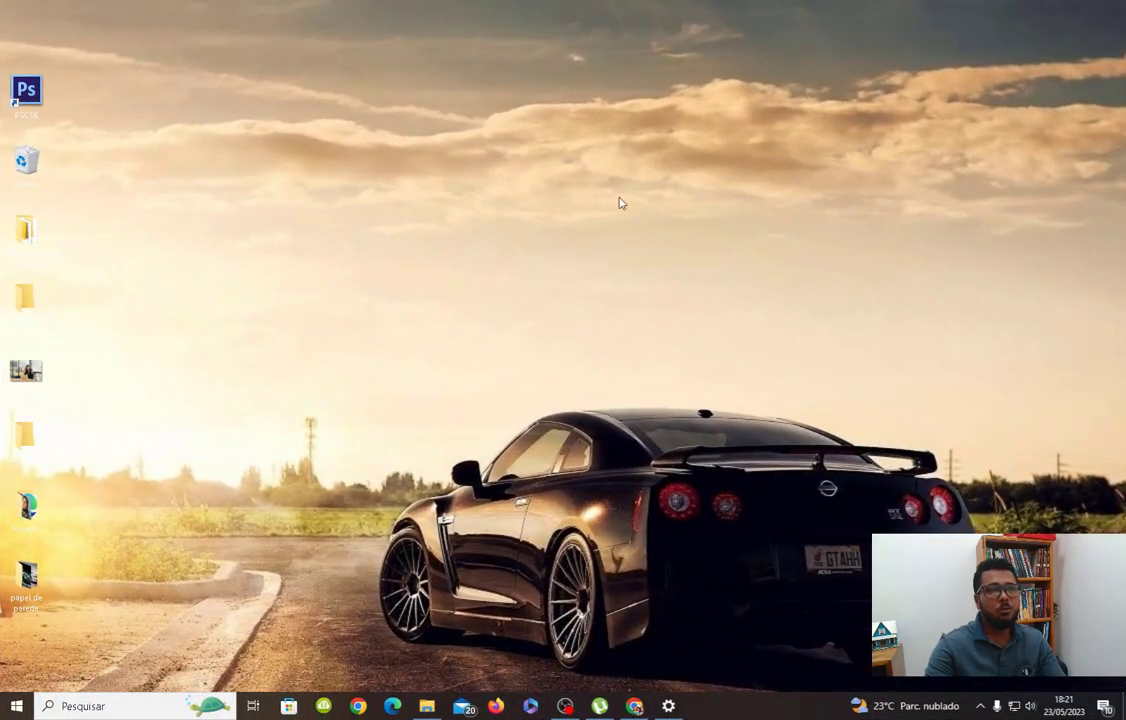
# - Open the desktop background settings, set the beach picture as wallpaper and shrink the window to reveal the desktop
pyautogui.rightClick(585, 266)
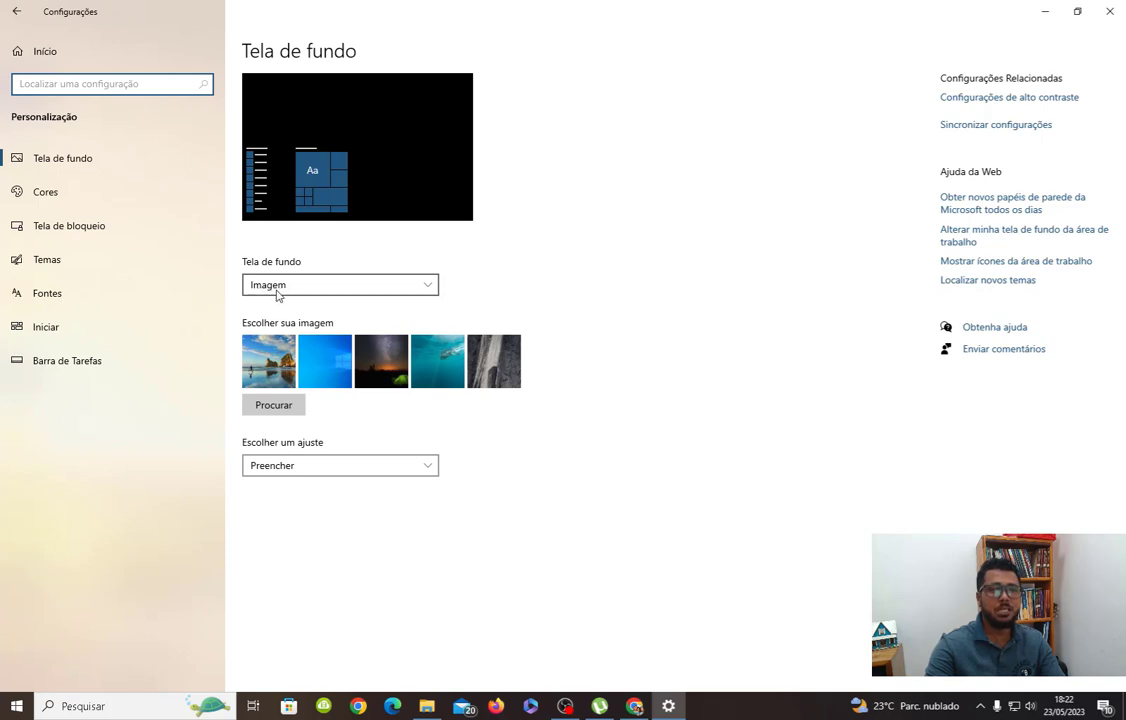
pyautogui.click(278, 369)
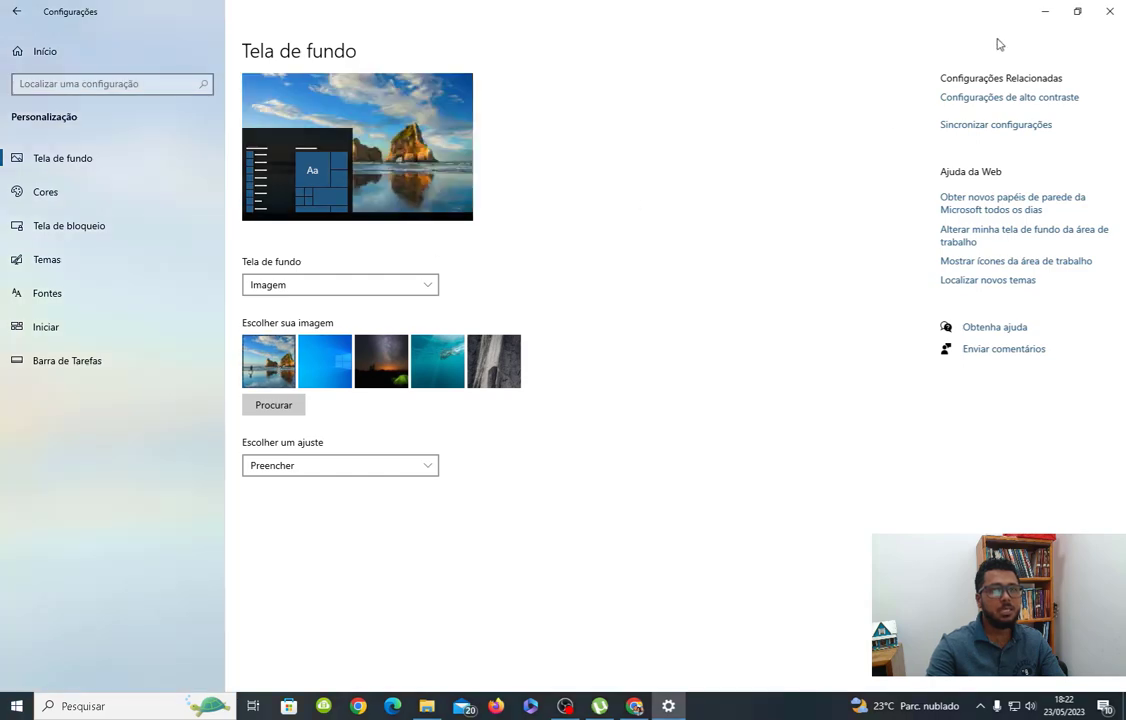
pyautogui.doubleClick(963, 27)
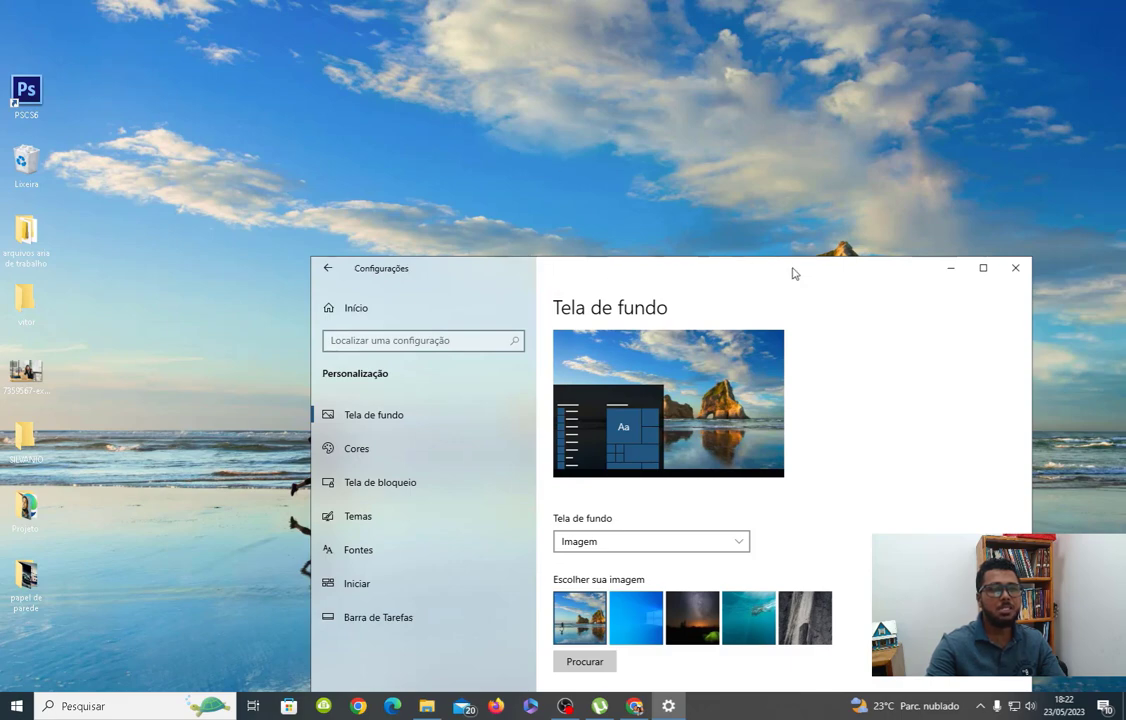
# - Set the starry night picture with the green tent as wallpaper and view it on the desktop
pyautogui.click(982, 268)
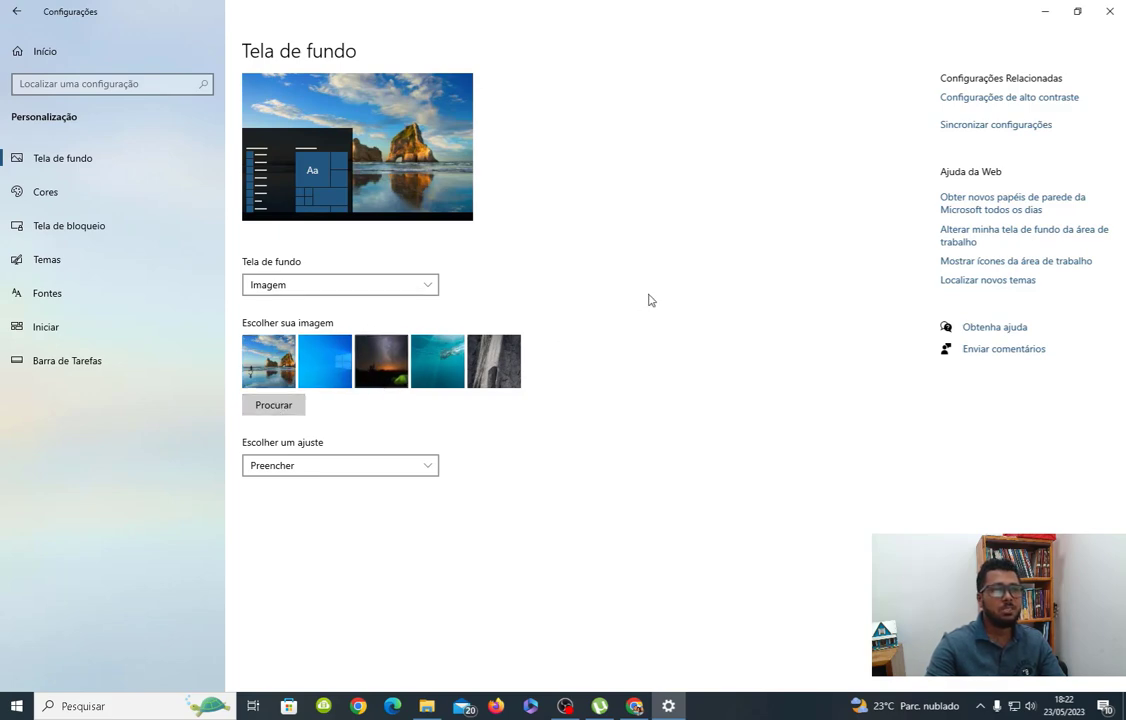
pyautogui.click(381, 361)
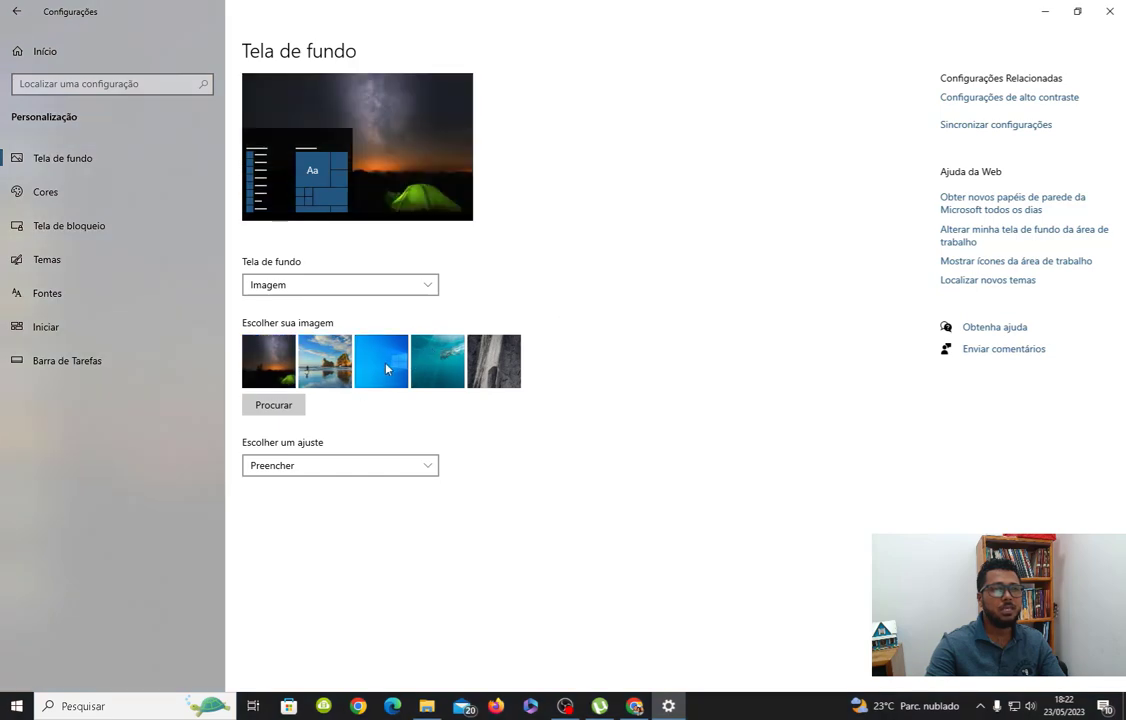
pyautogui.click(1045, 11)
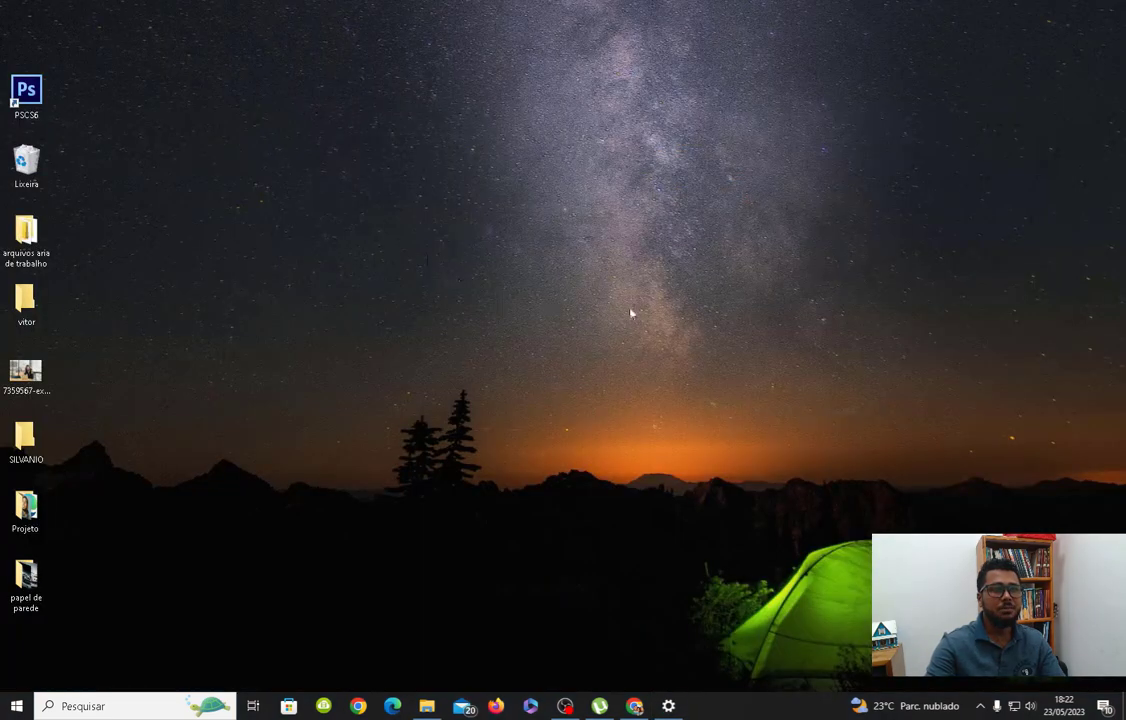
# - Set papel-de-parede-carros-super-esportivos-4 from the desktop folder papel de parede as the wallpaper and view it on the desktop
pyautogui.moveTo(640, 712)
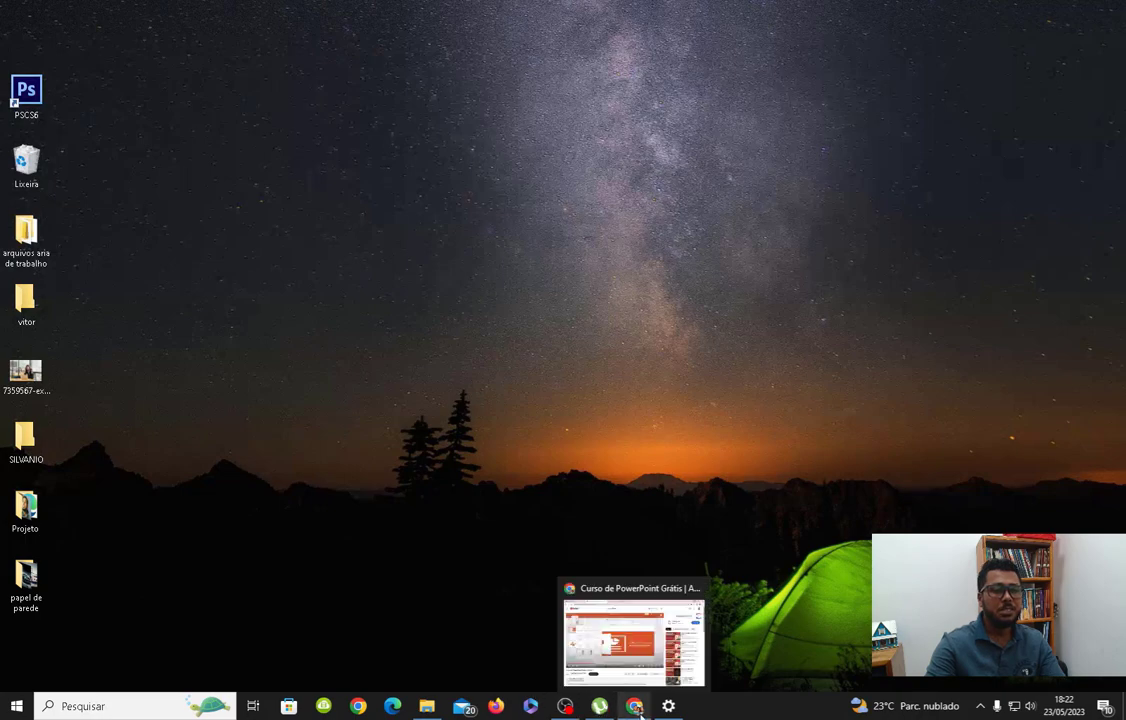
pyautogui.click(668, 706)
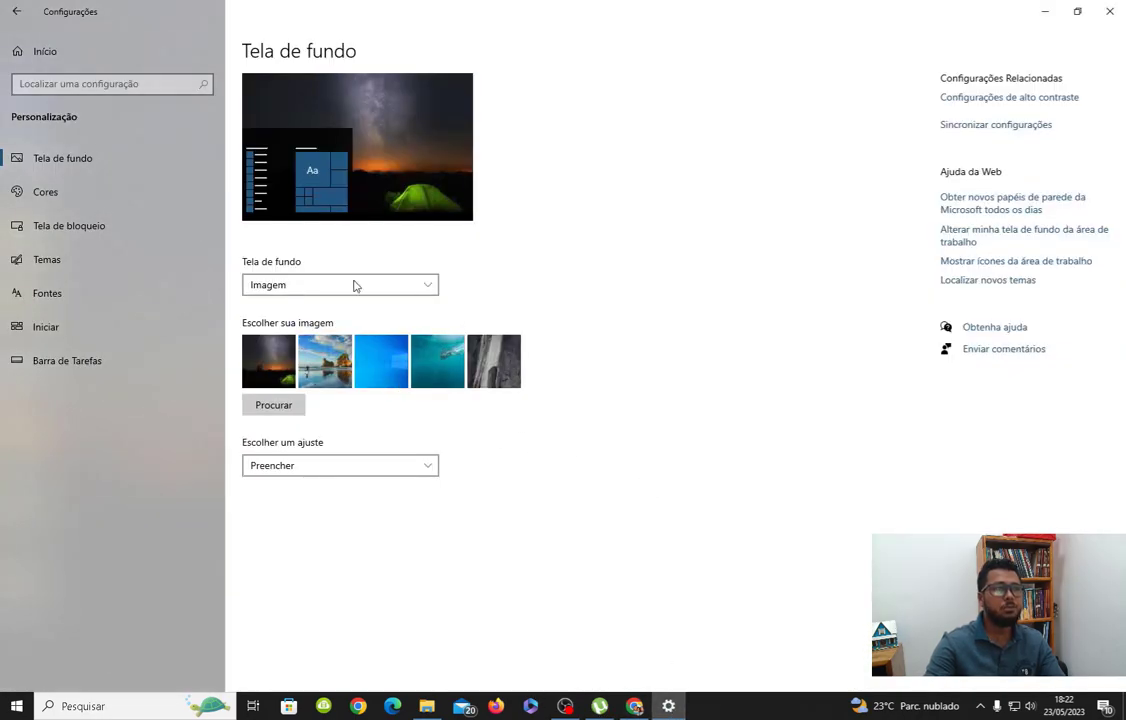
pyautogui.click(268, 406)
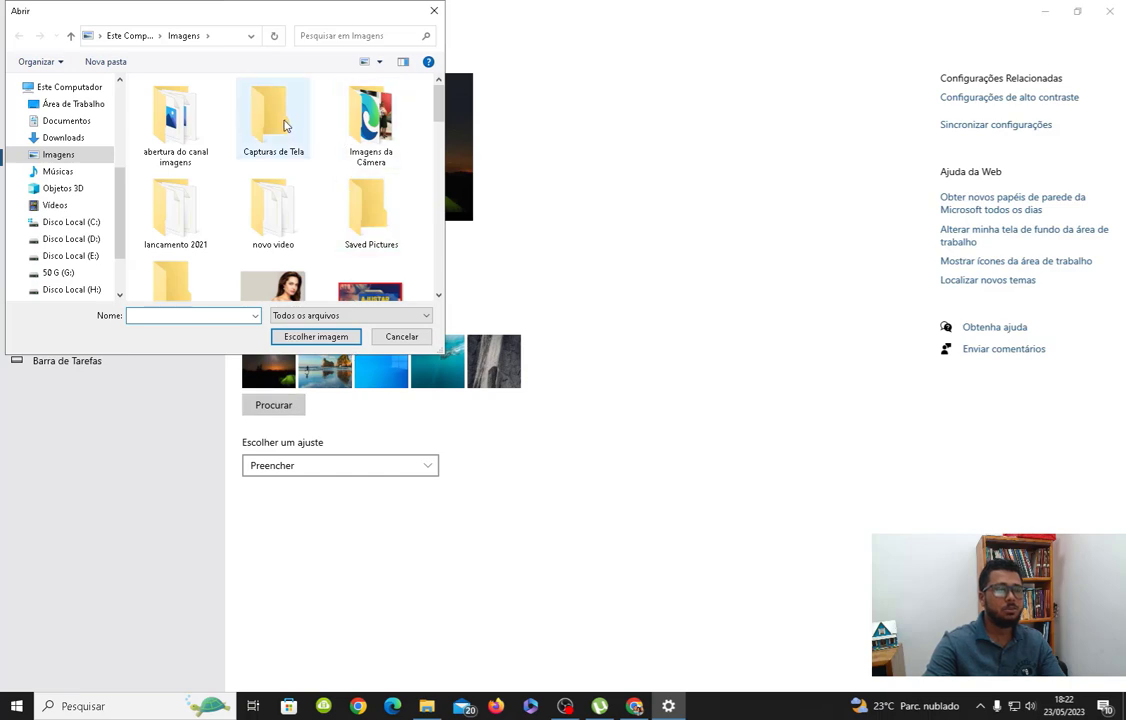
pyautogui.scroll(-1, 440, 117)
pyautogui.scroll(-2, 440, 117)
pyautogui.scroll(3, 440, 117)
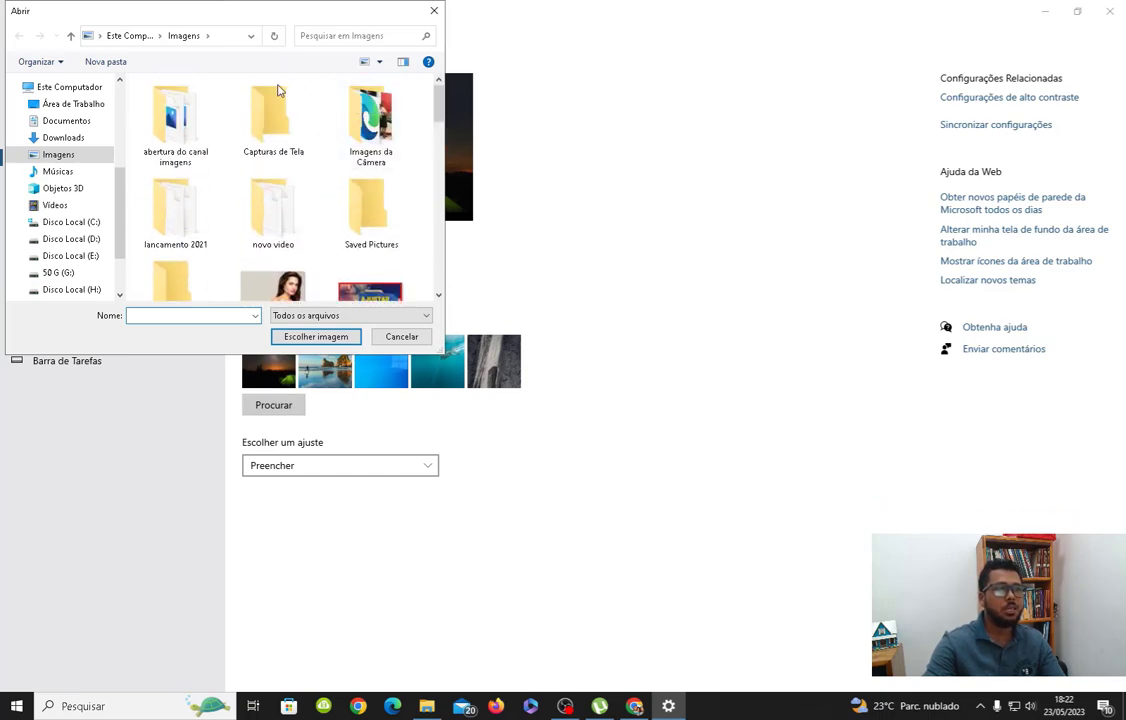
pyautogui.click(72, 104)
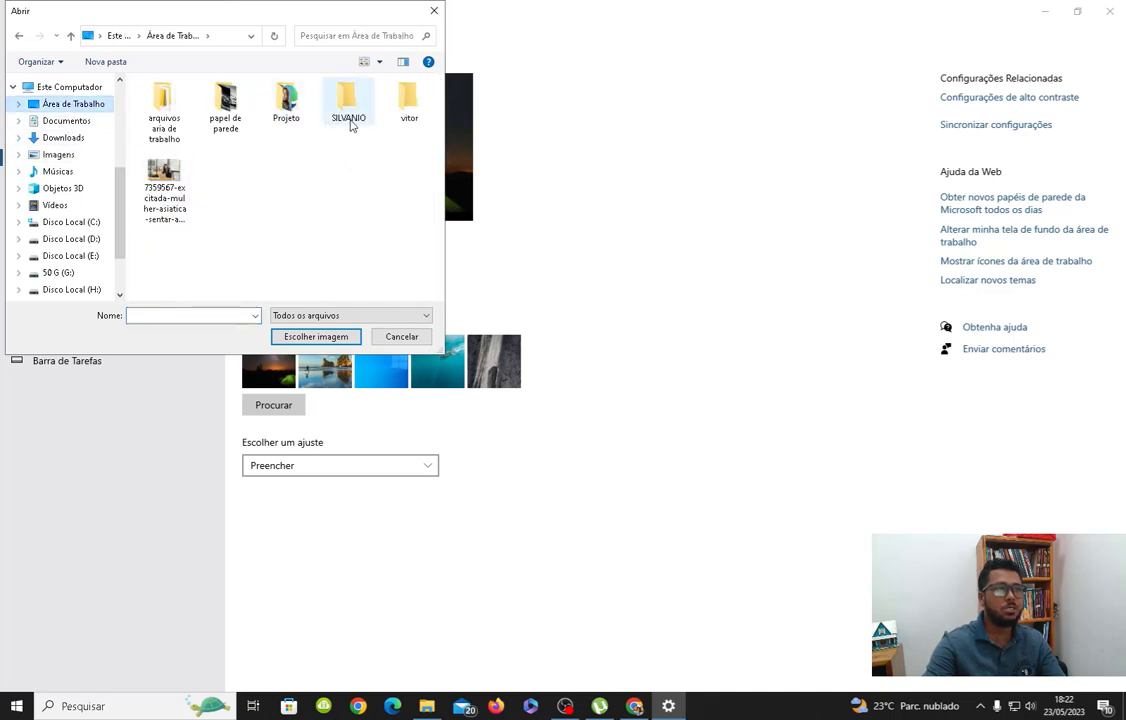
pyautogui.doubleClick(228, 100)
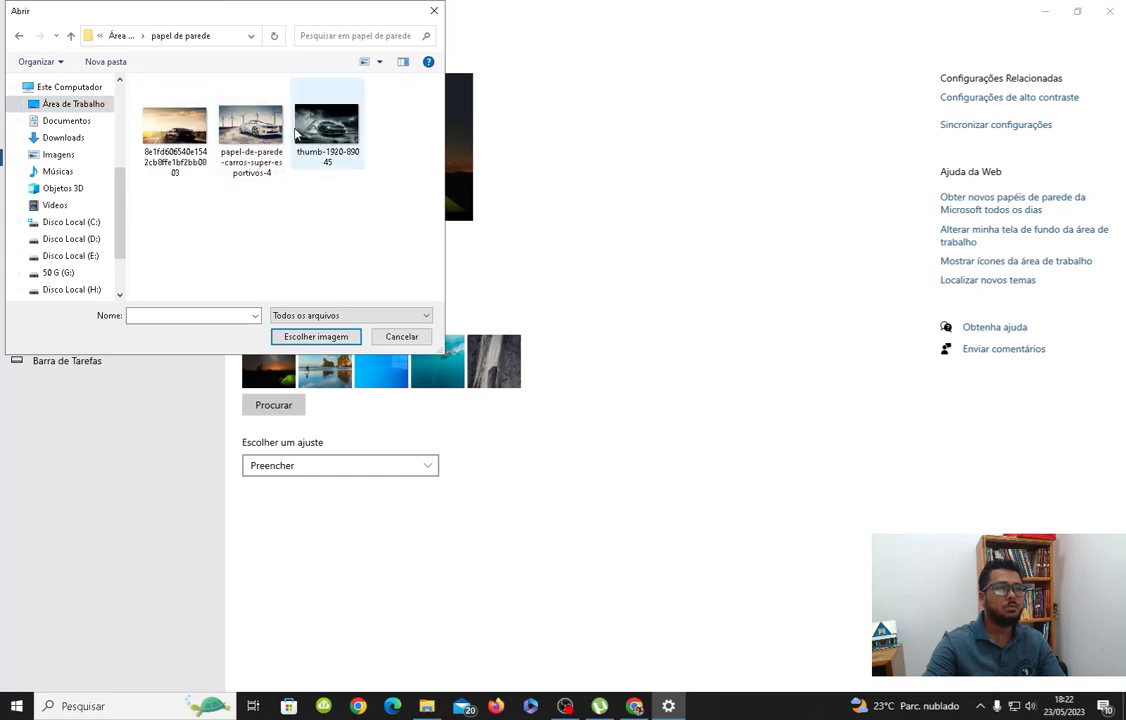
pyautogui.click(227, 122)
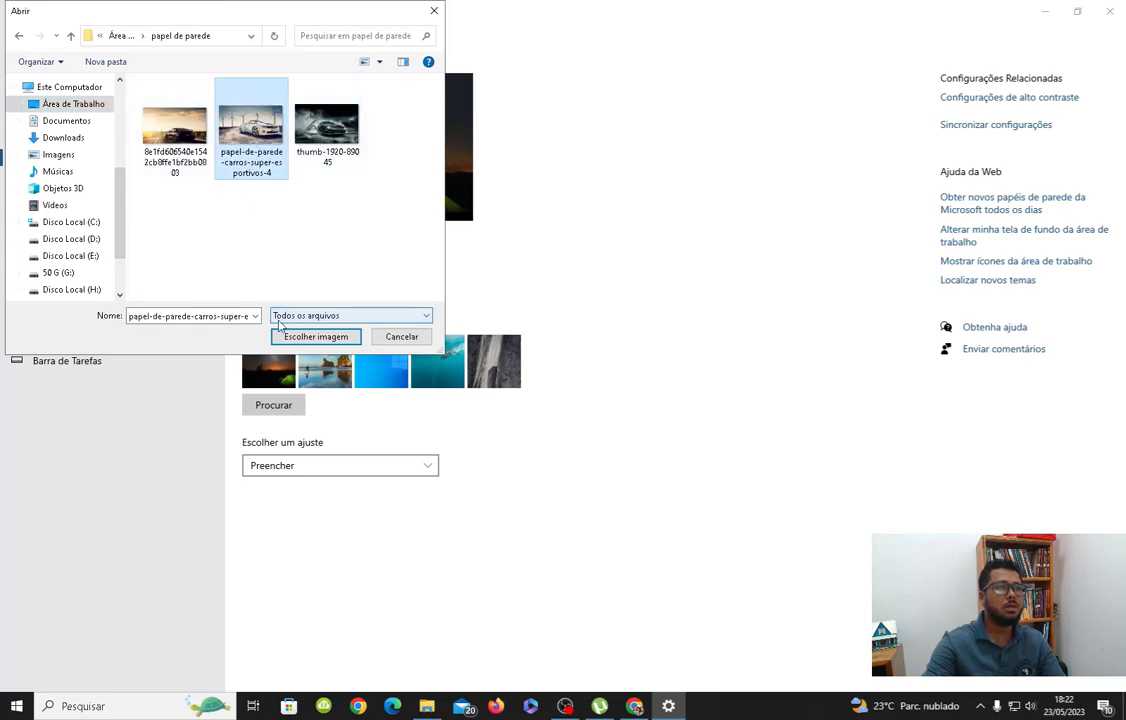
pyautogui.click(315, 337)
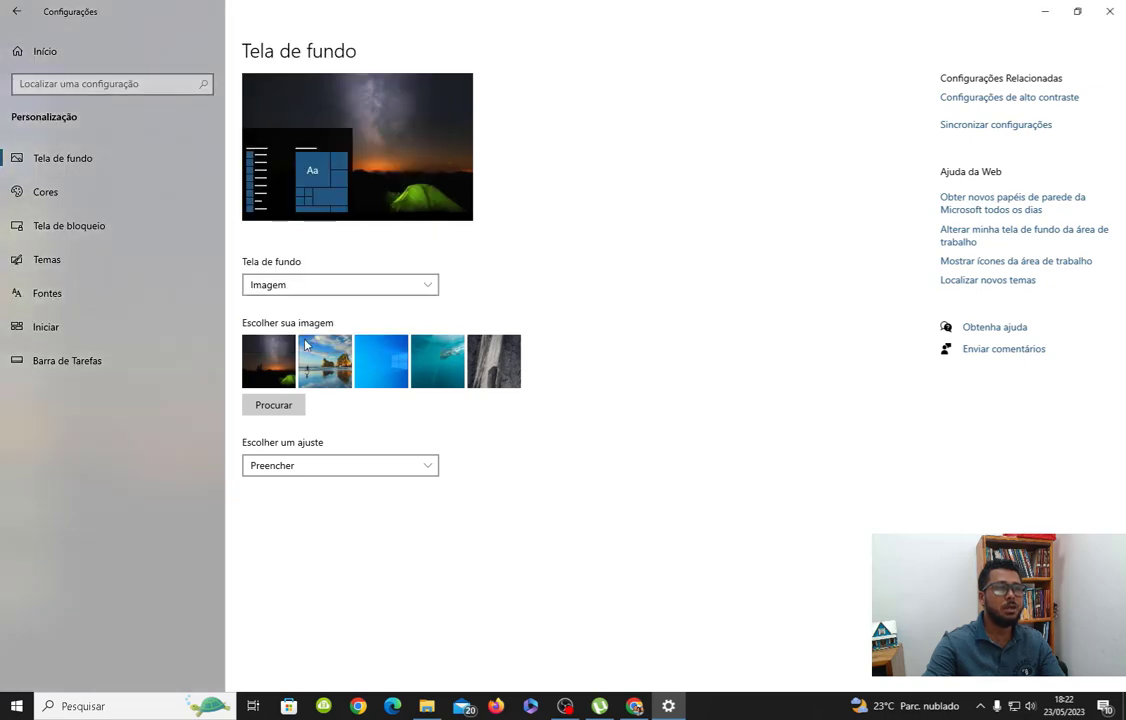
pyautogui.click(1045, 12)
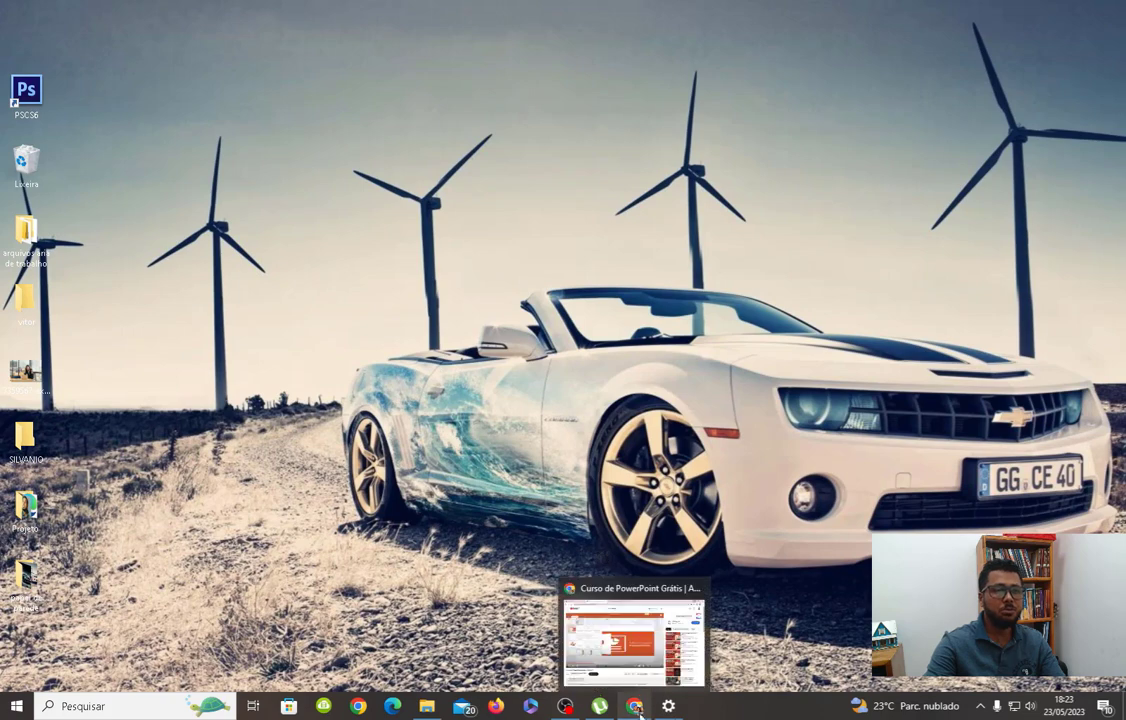
# - Switch to Chrome and search Google Images for "moto papel de parde"
pyautogui.moveTo(644, 716)
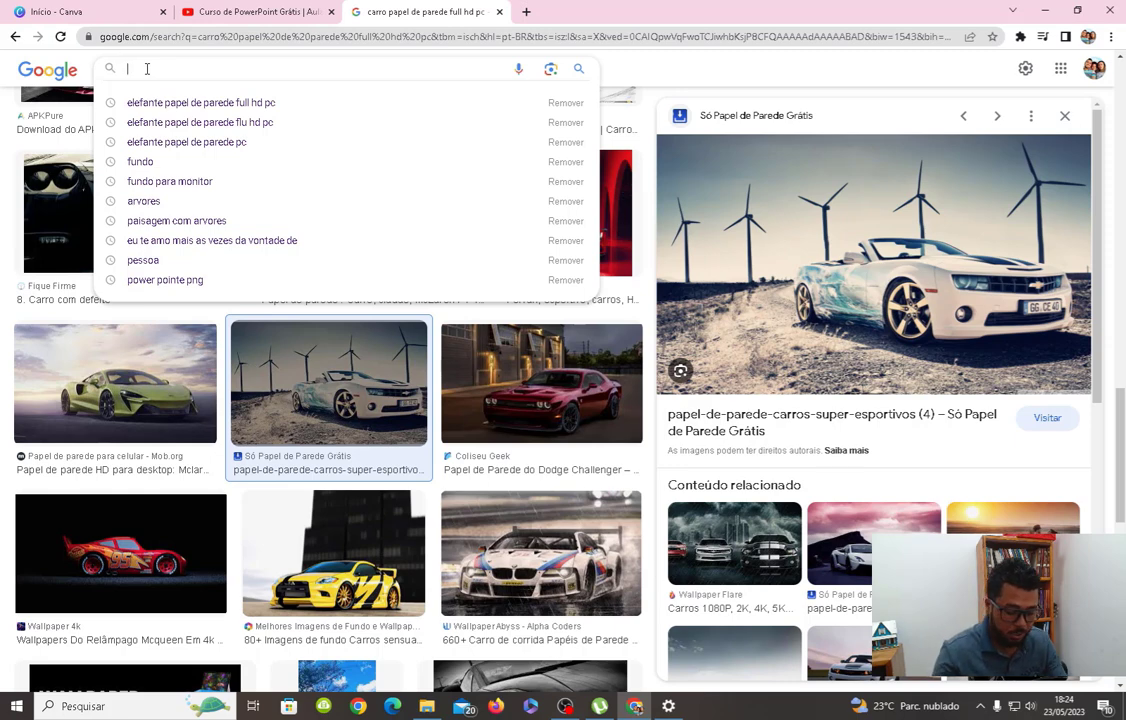
pyautogui.write('moto')
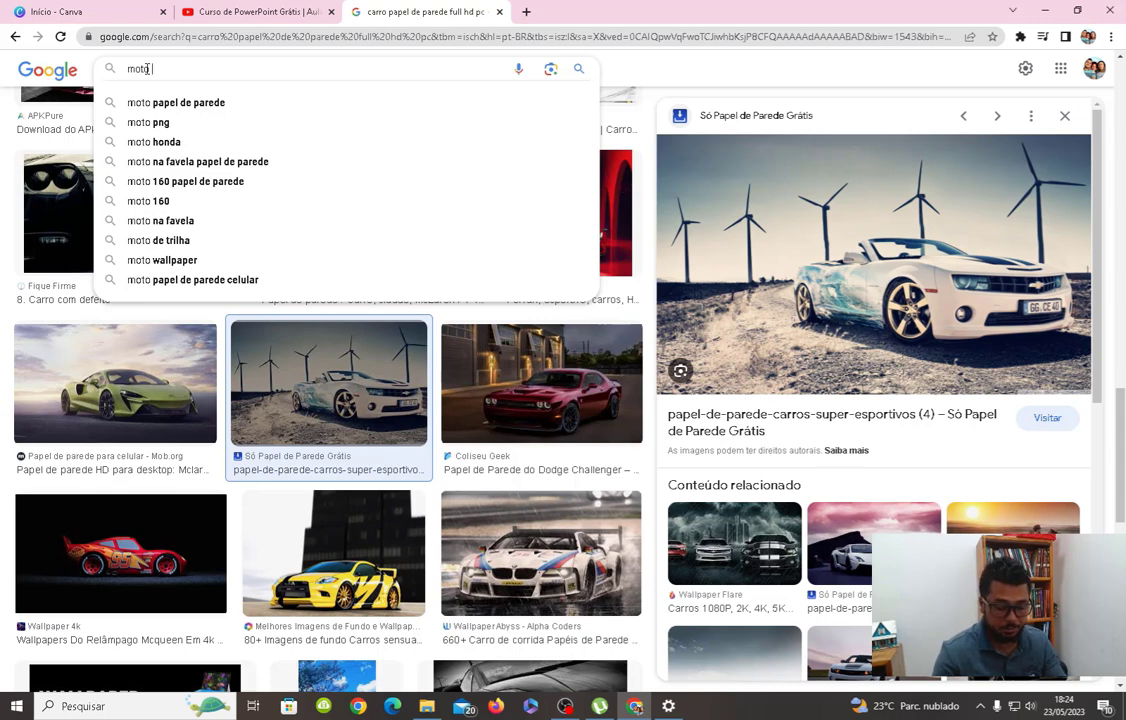
pyautogui.write(' papel ')
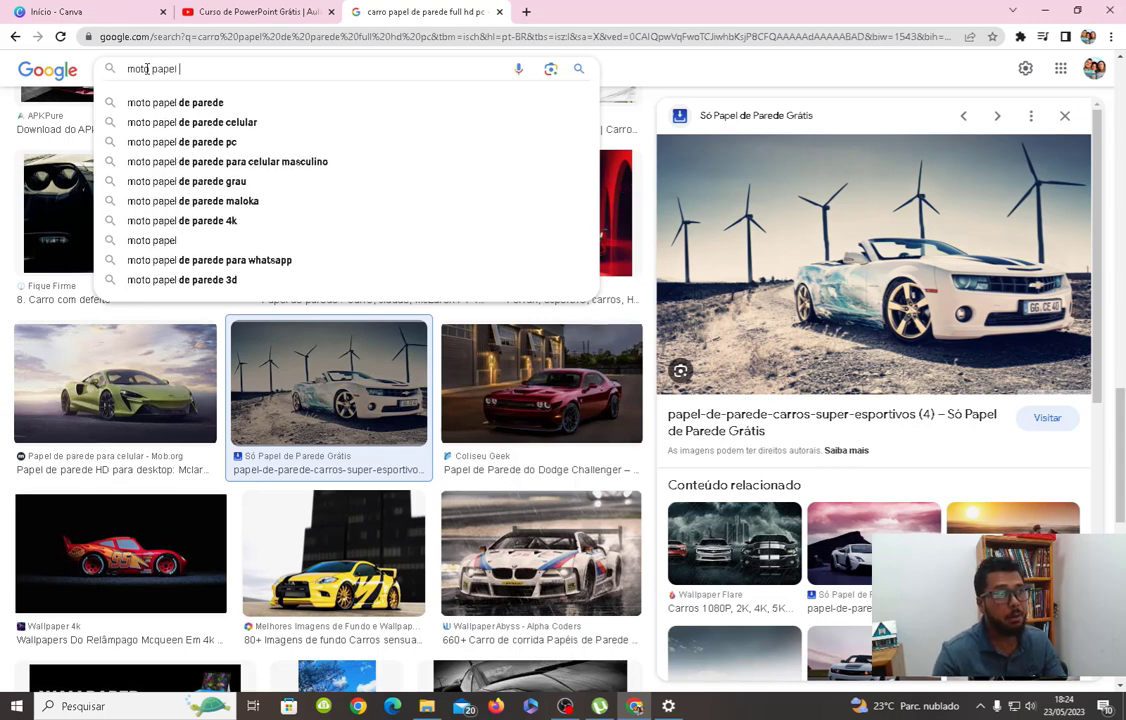
pyautogui.write('de parde')
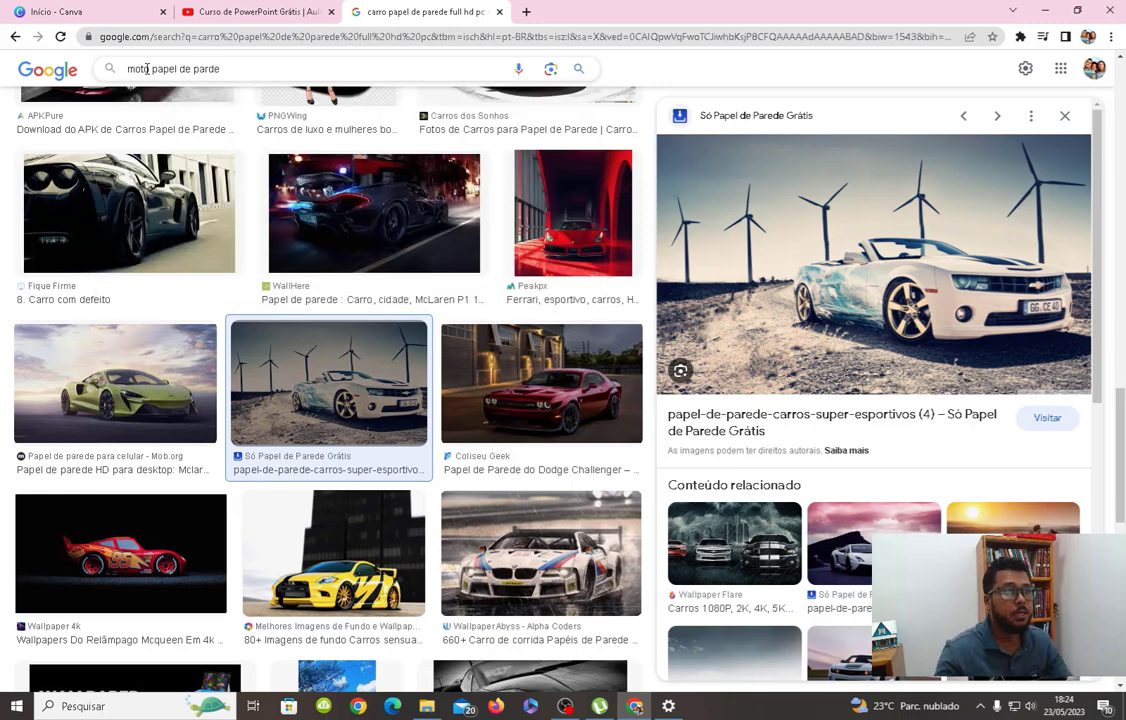
pyautogui.click(579, 74)
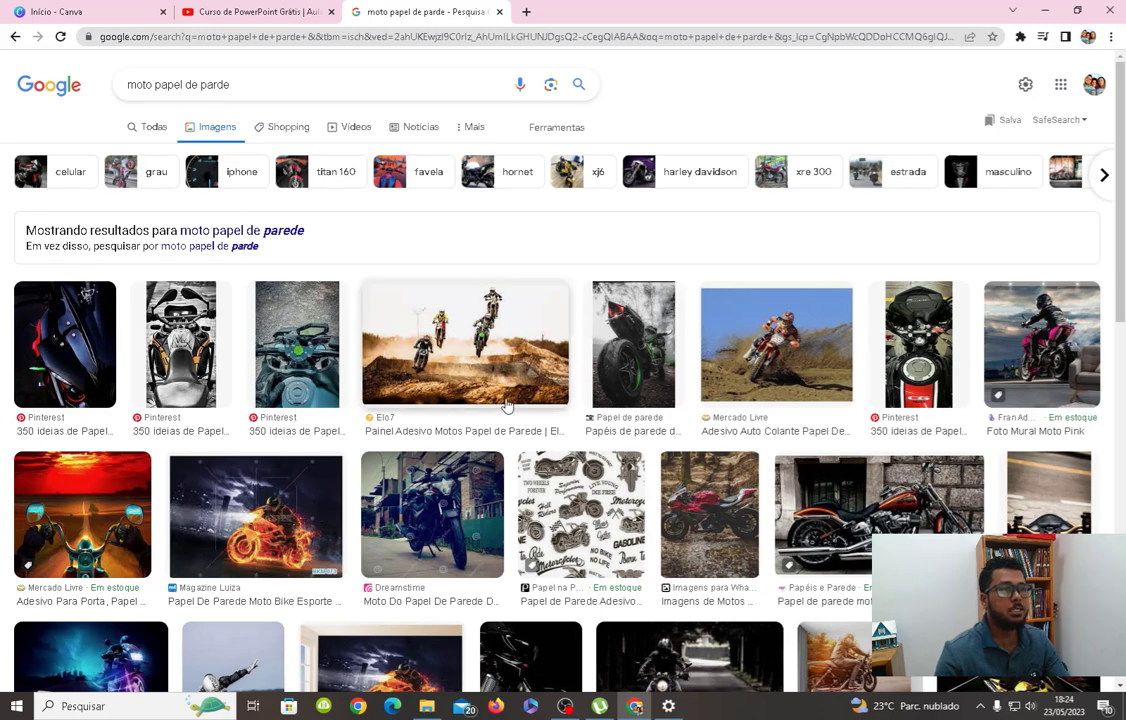
# - Filter the image results by size Grande, and change the size filter to Média
pyautogui.click(552, 130)
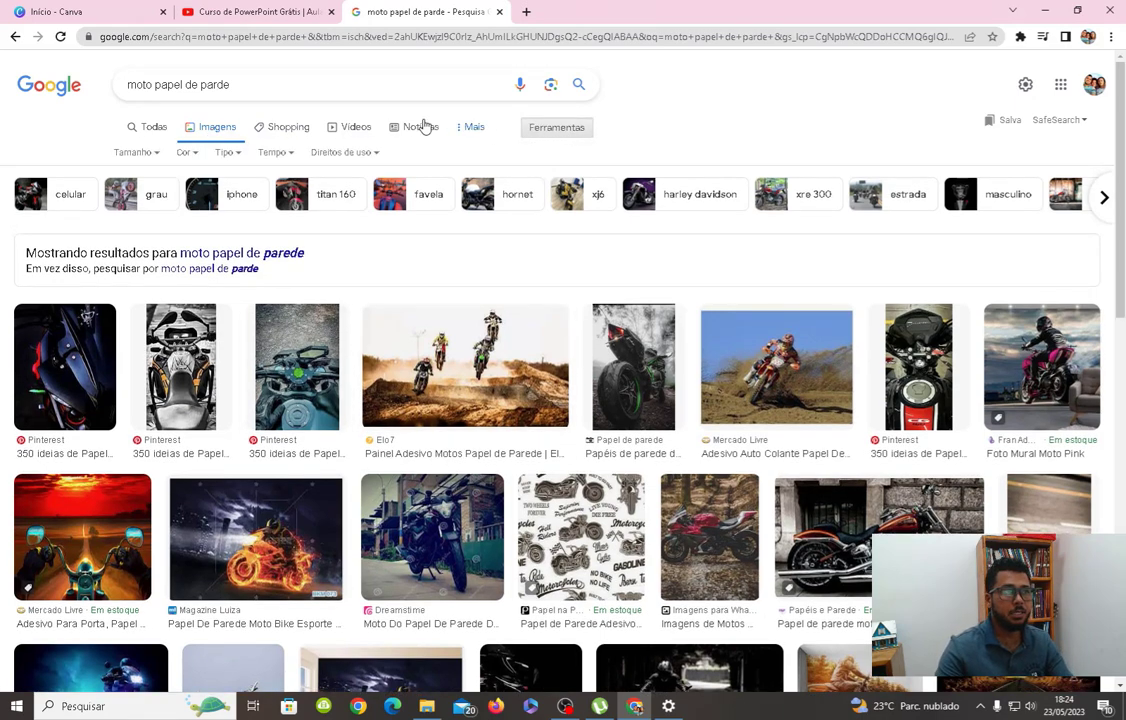
pyautogui.click(155, 157)
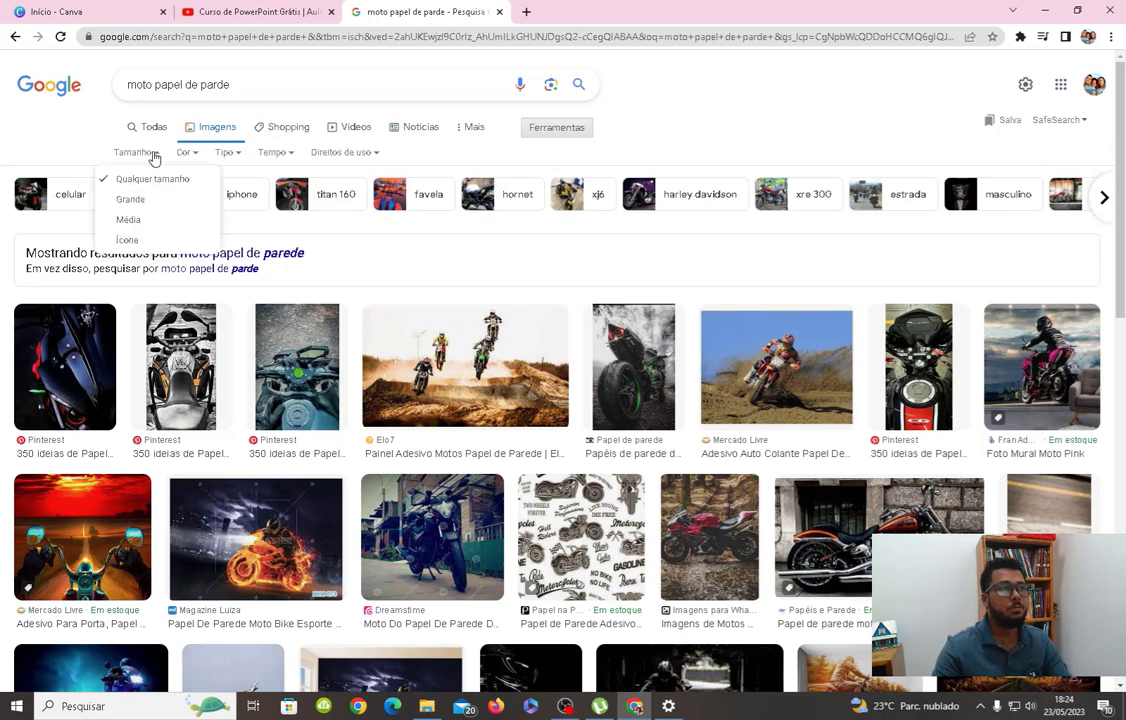
pyautogui.click(132, 200)
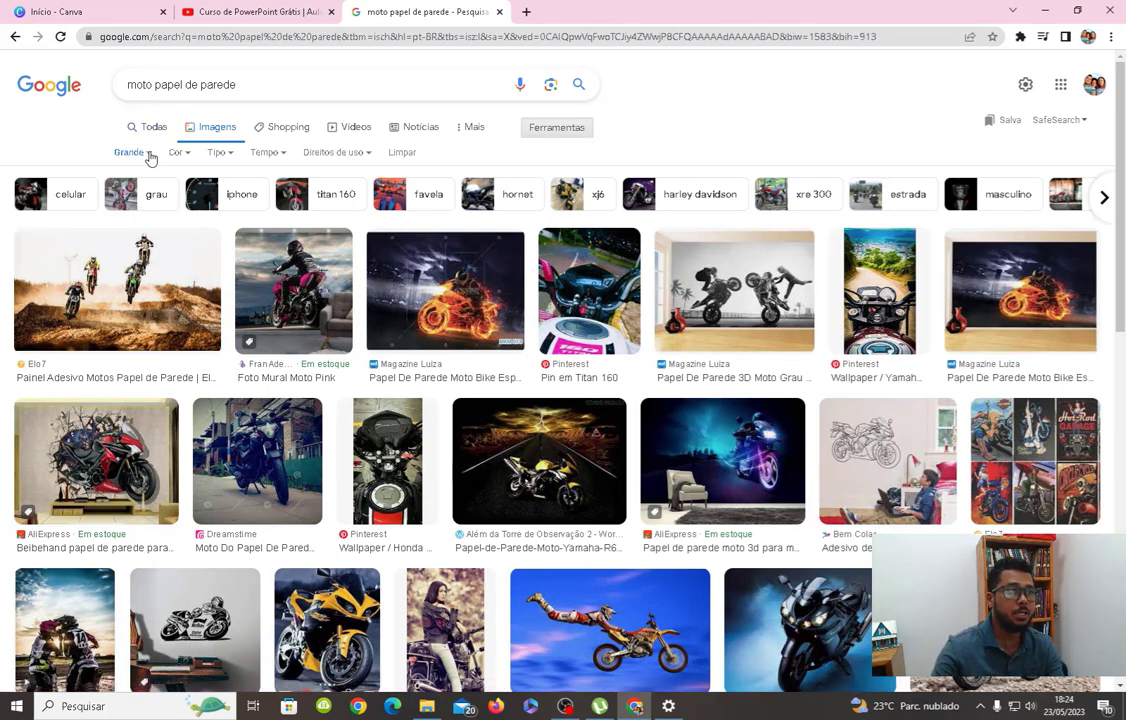
pyautogui.click(146, 155)
pyautogui.click(134, 221)
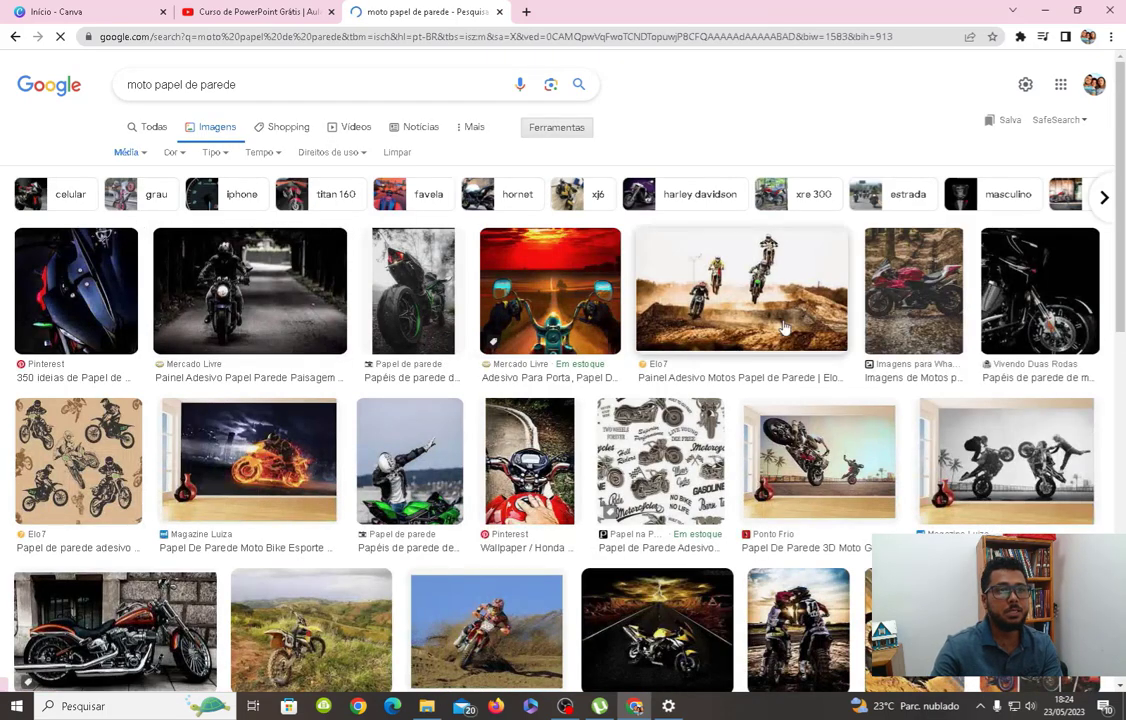
# - Save the picture of the motorcyclist on the tree-lined road to the desktop and set it as the desktop background
pyautogui.click(267, 274)
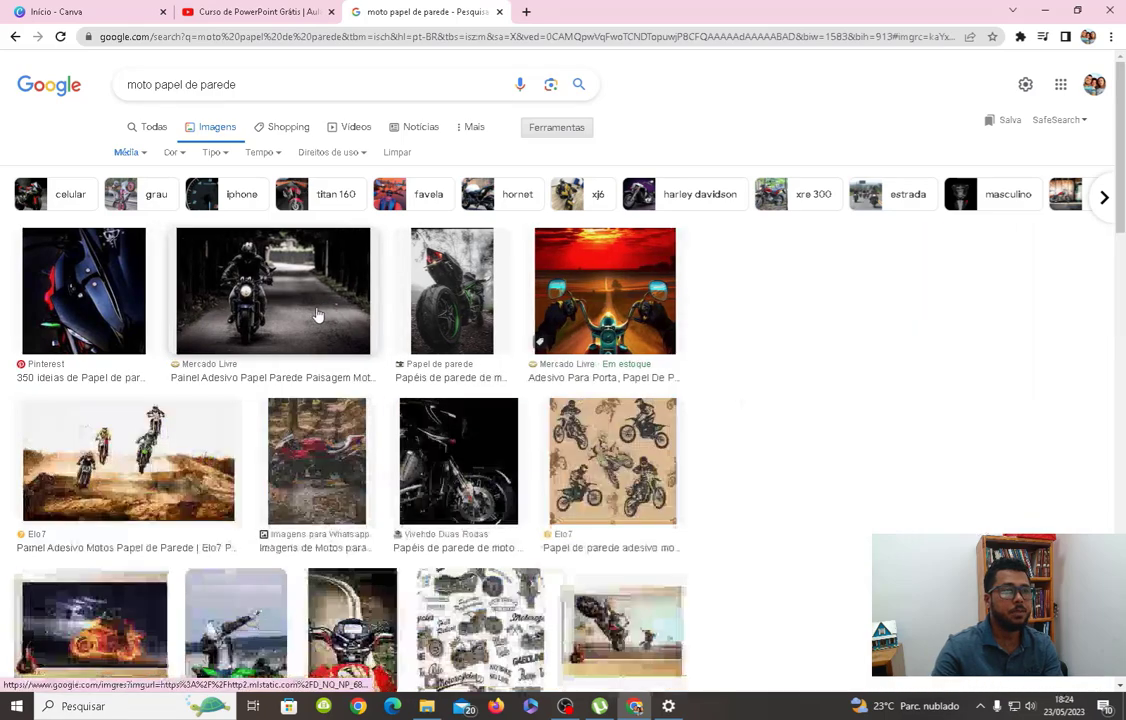
pyautogui.doubleClick(817, 12)
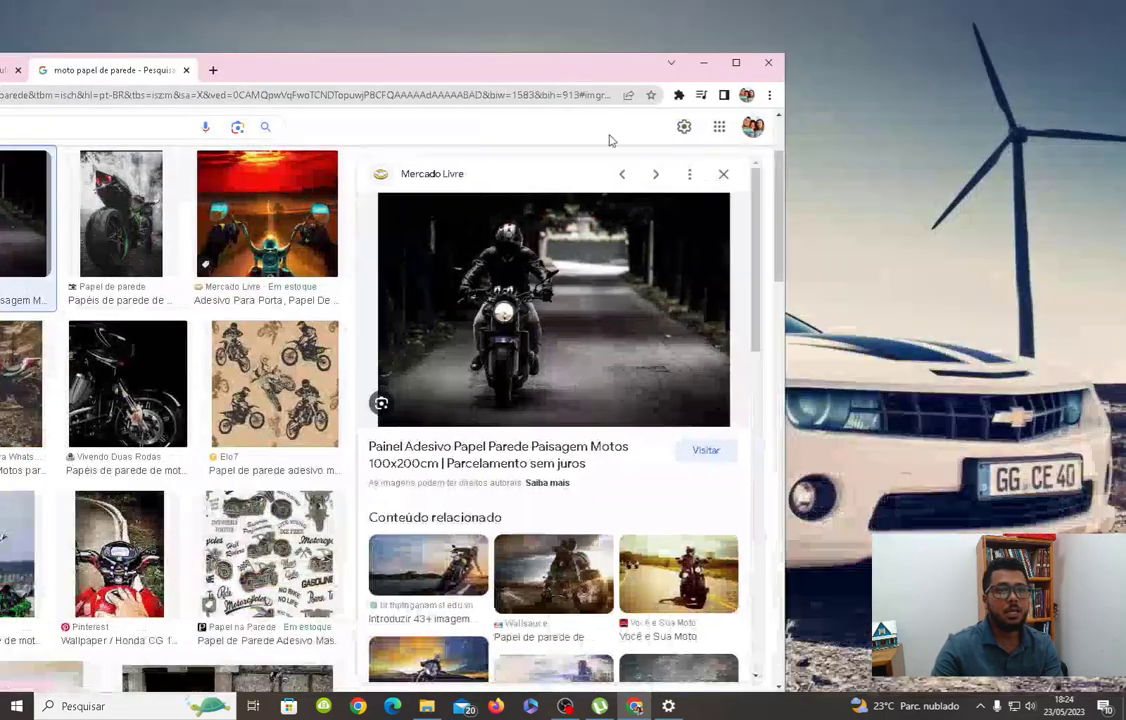
pyautogui.moveTo(650, 323); pyautogui.dragTo(932, 308)
pyautogui.rightClick(932, 306)
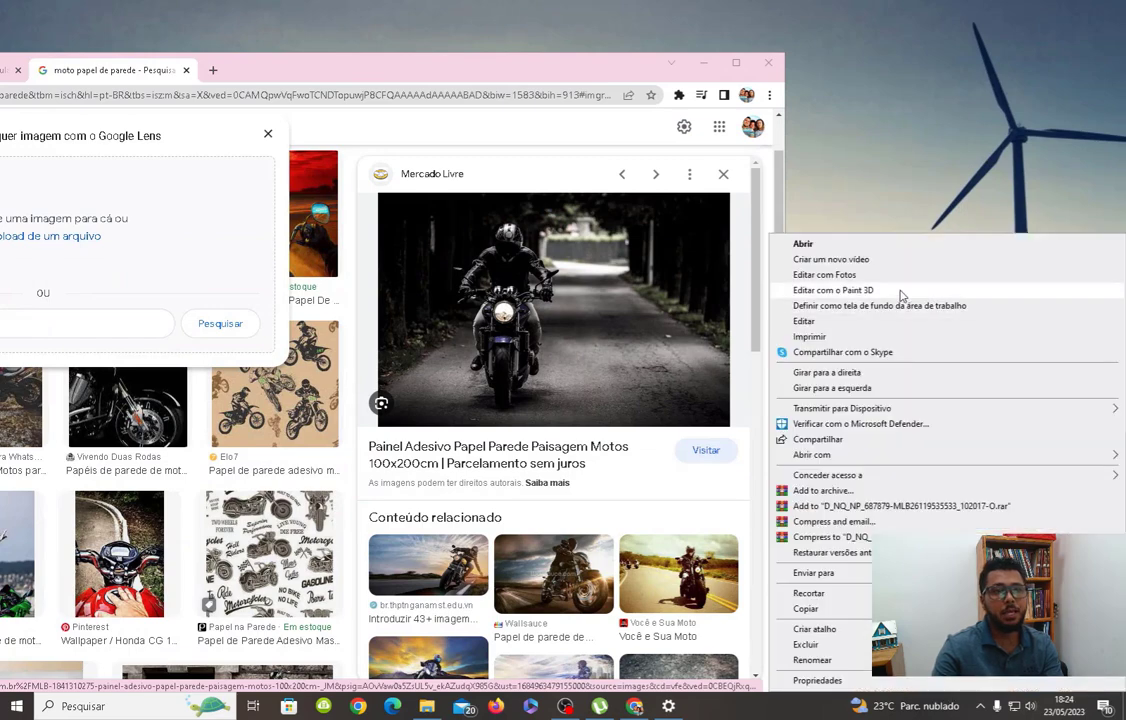
pyautogui.click(853, 306)
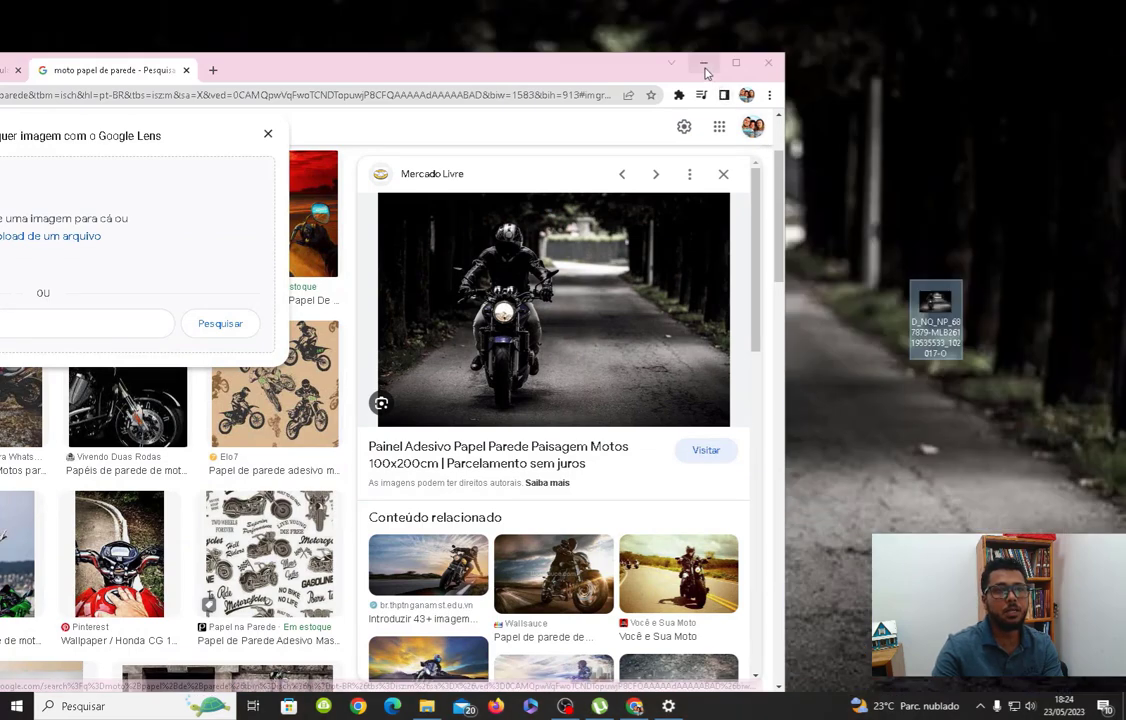
# - Close the Google Lens panel and briefly minimize the browser to view the new wallpaper
pyautogui.moveTo(596, 75); pyautogui.dragTo(870, 169)
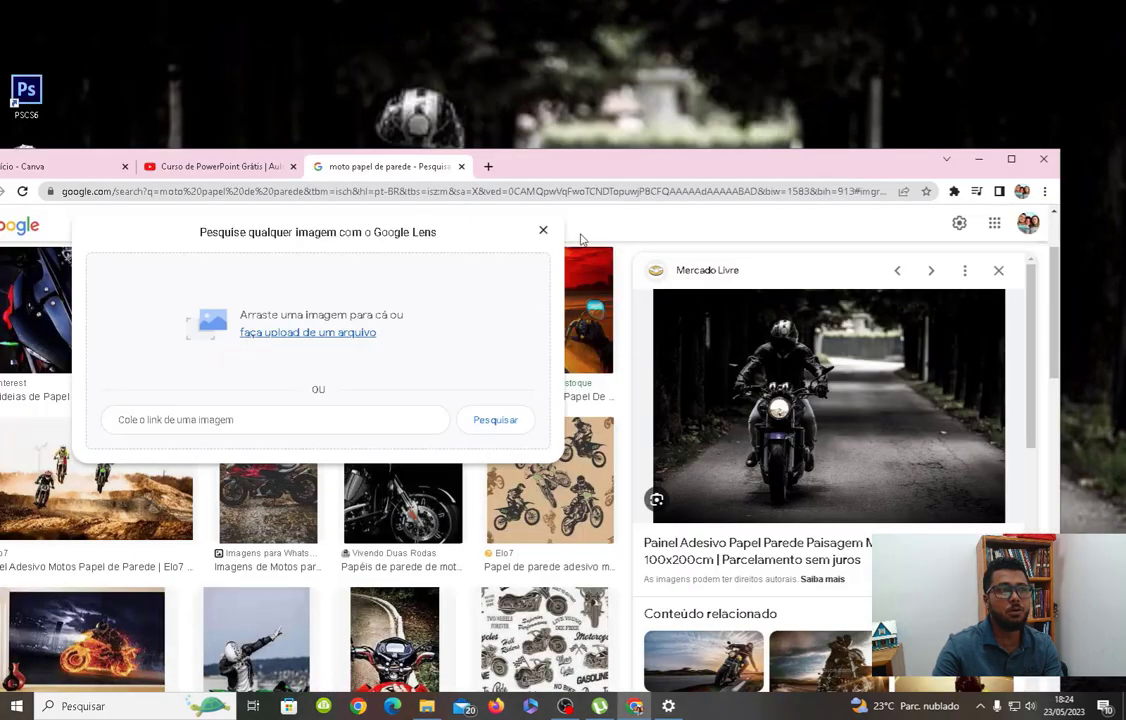
pyautogui.click(544, 231)
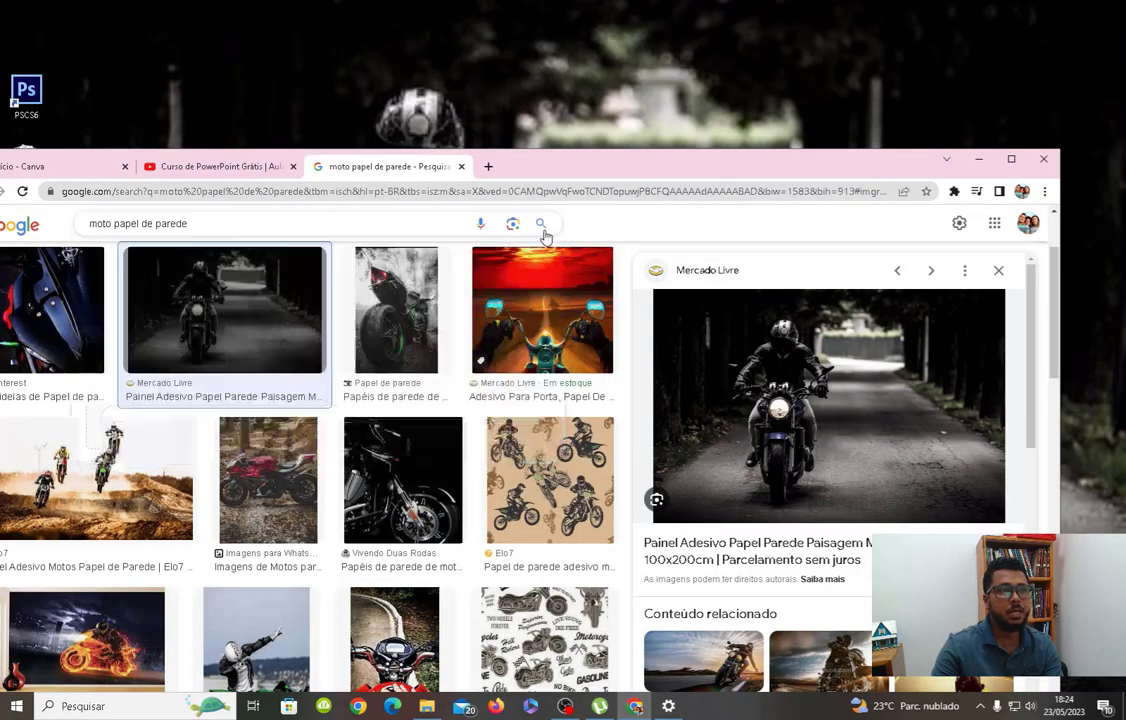
pyautogui.click(979, 159)
pyautogui.click(634, 706)
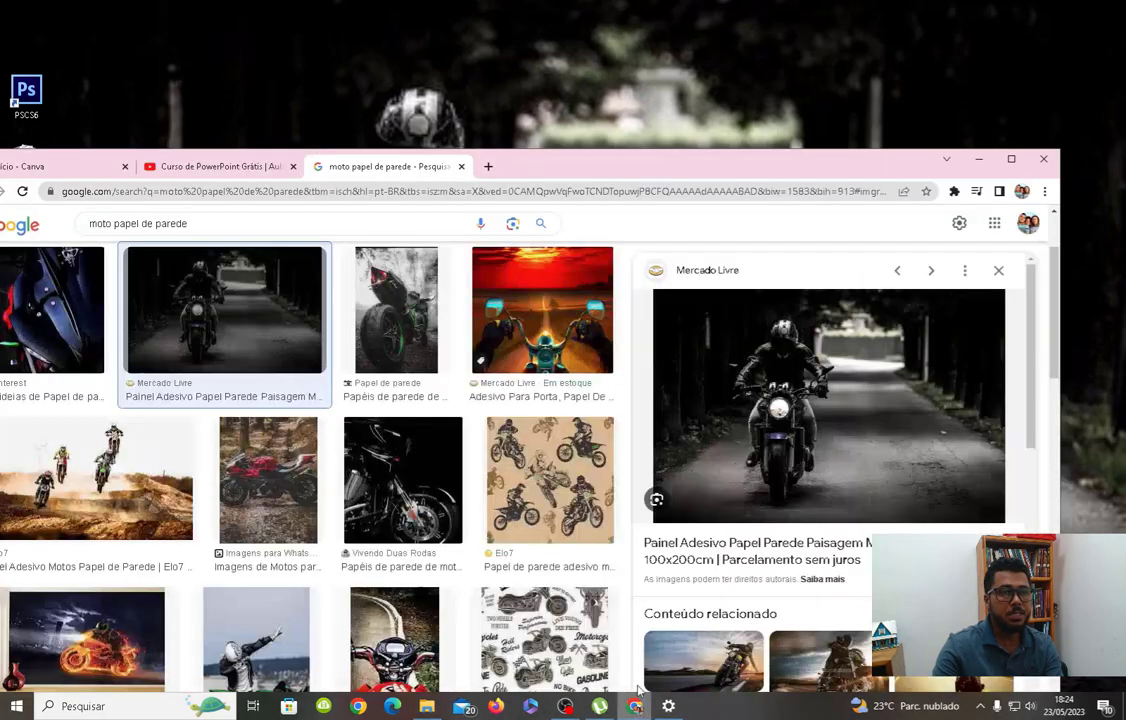
# - Preview other motorcycle results and save the Mercado Livre motocross rider picture to the desktop
pyautogui.moveTo(607, 176); pyautogui.dragTo(641, 47)
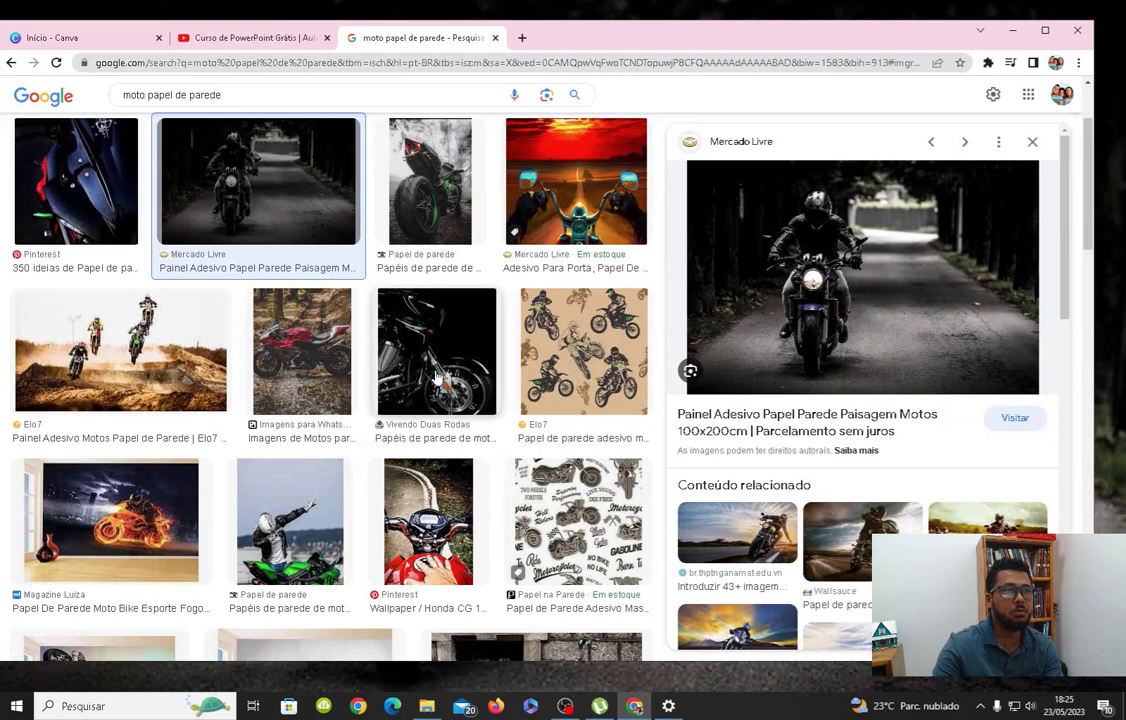
pyautogui.click(333, 374)
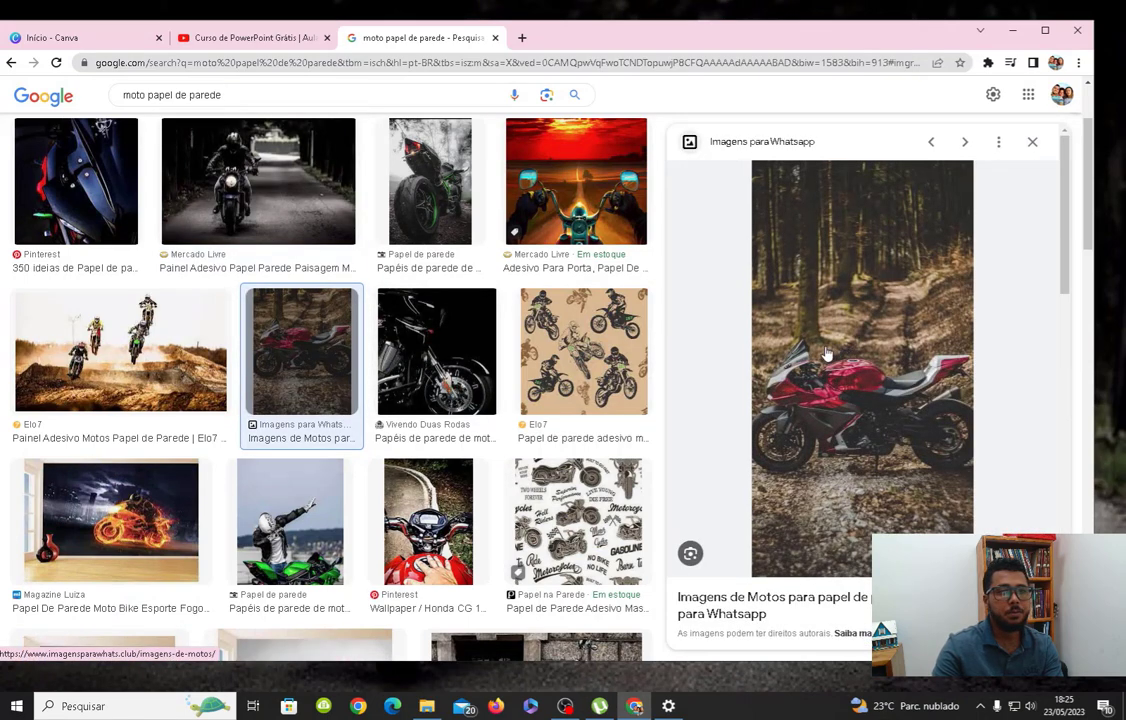
pyautogui.scroll(-5, 326, 490)
pyautogui.click(297, 400)
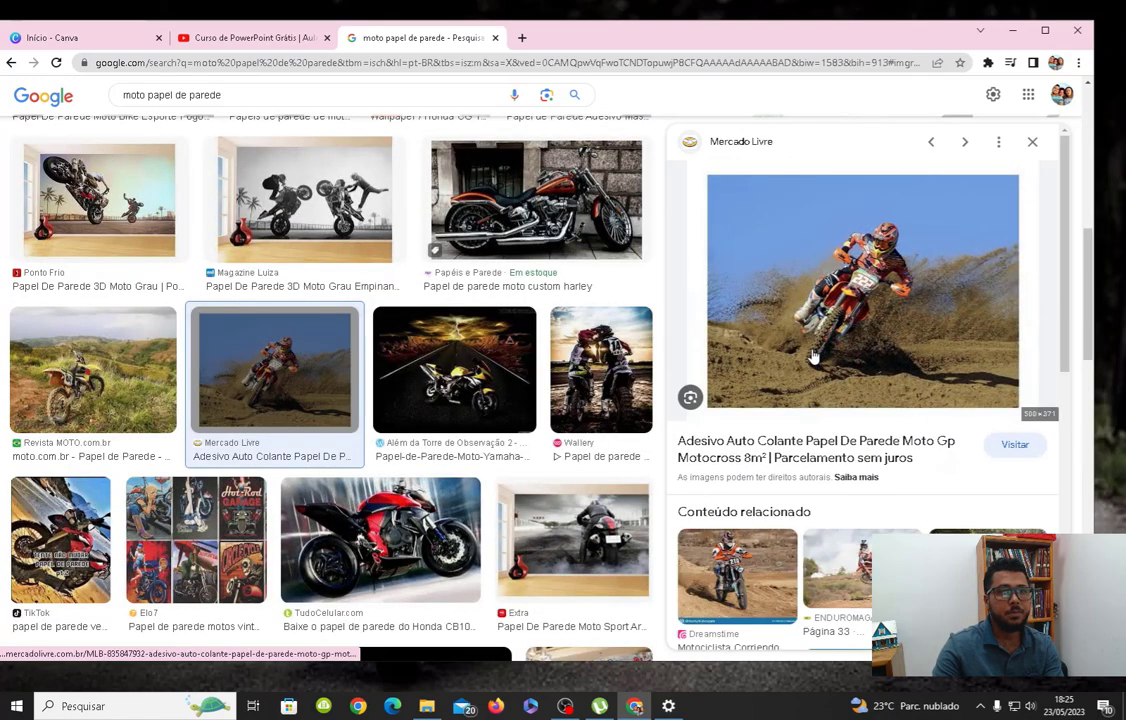
pyautogui.moveTo(786, 40); pyautogui.dragTo(378, 116)
pyautogui.moveTo(493, 373); pyautogui.dragTo(829, 445)
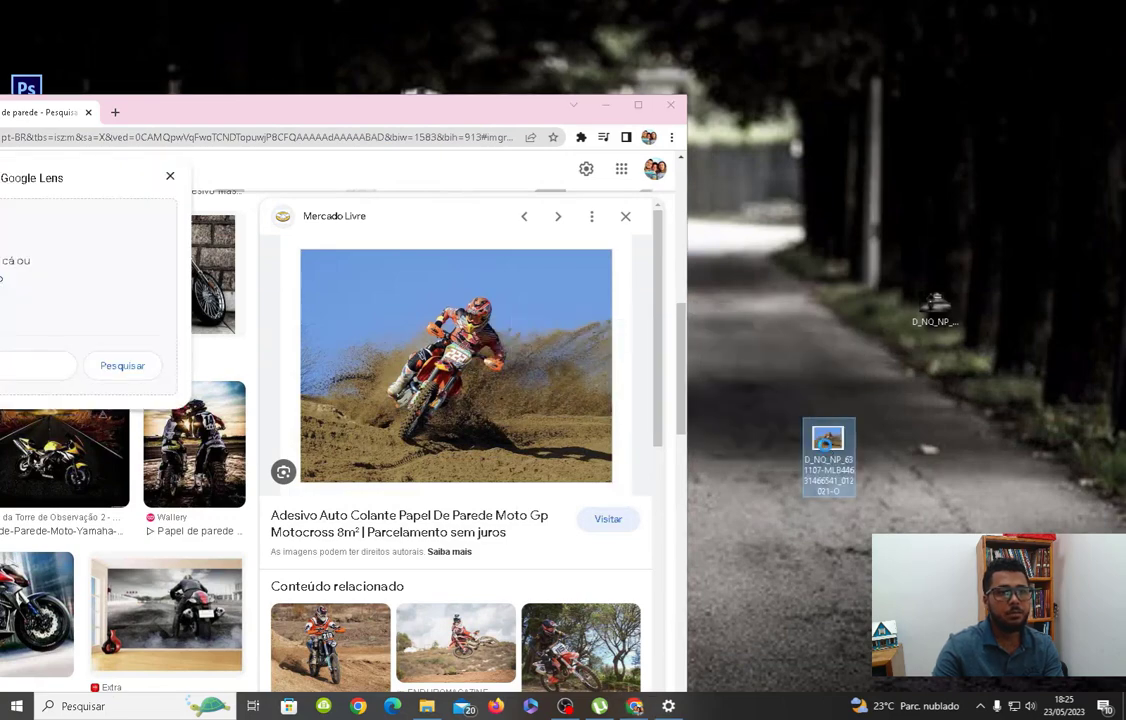
# - Set the saved motocross rider picture as the desktop background and minimize the browser to view it
pyautogui.rightClick(829, 445)
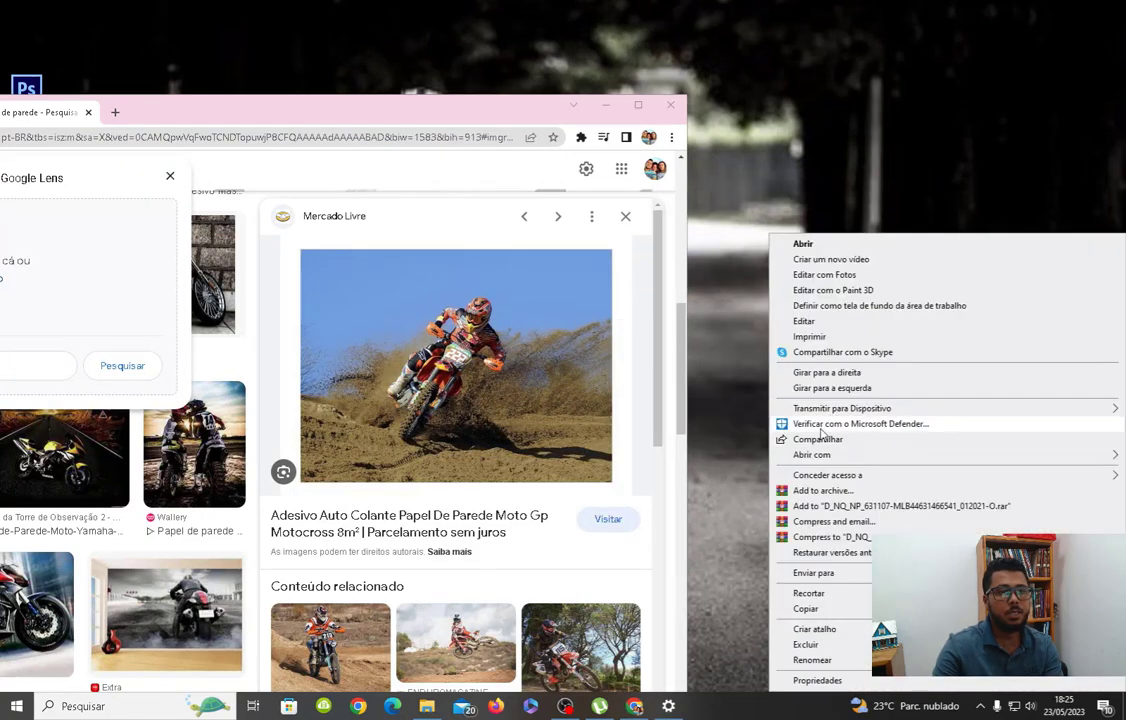
pyautogui.click(871, 306)
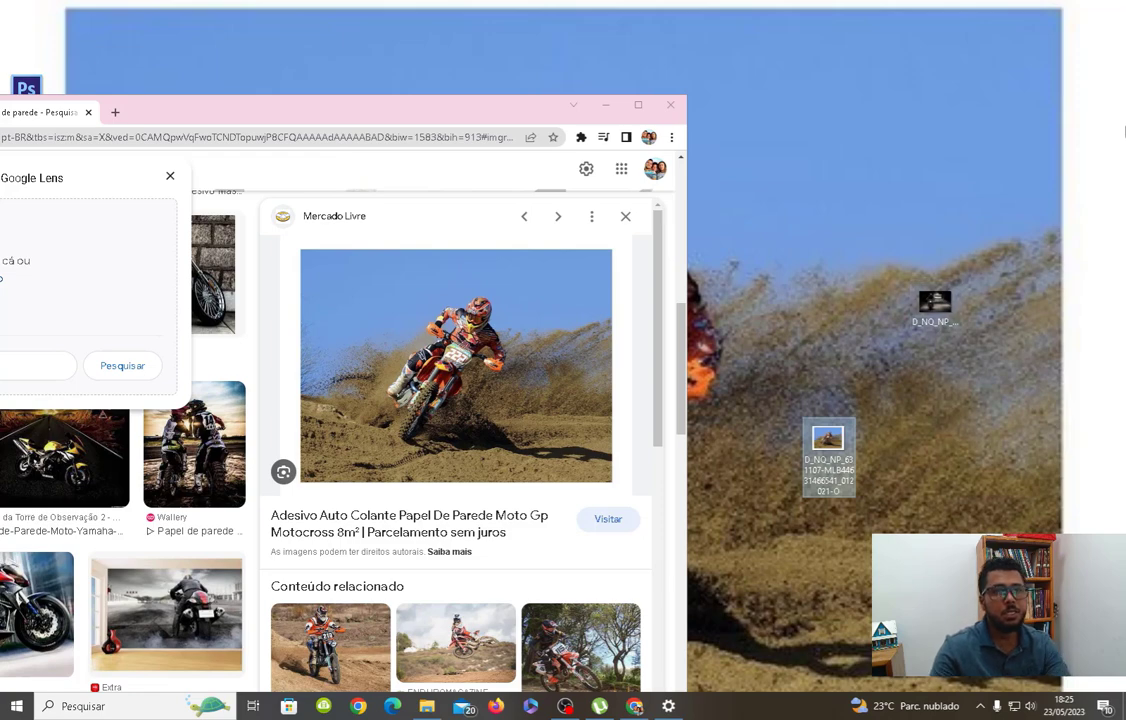
pyautogui.click(605, 105)
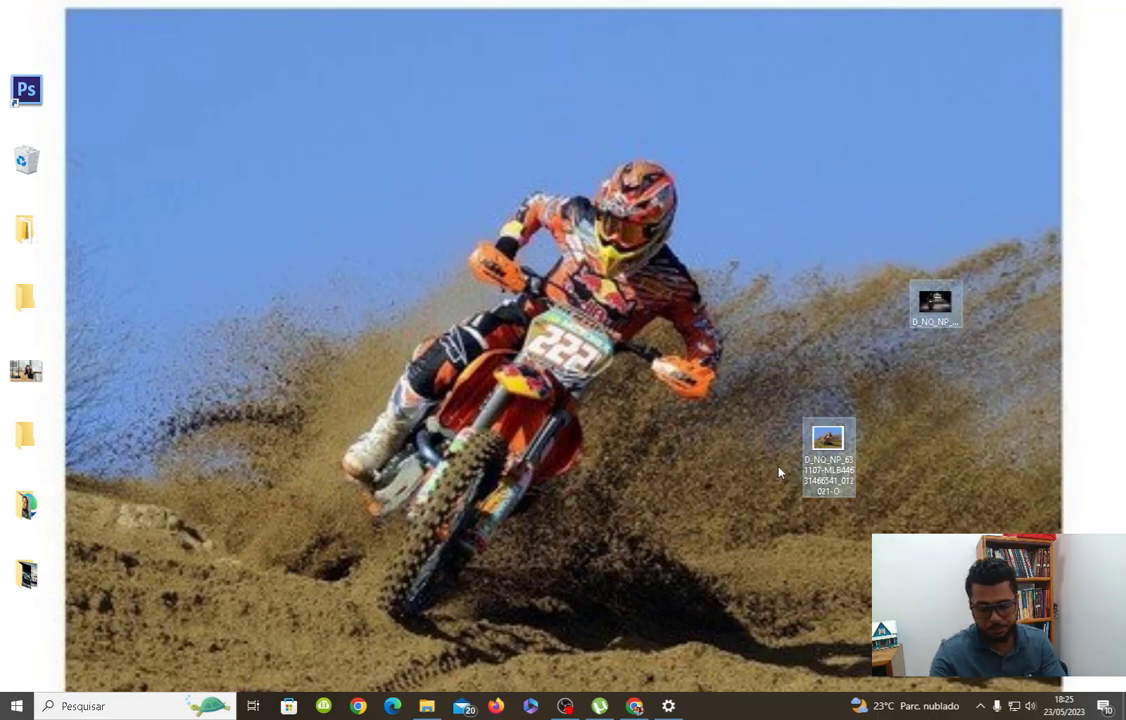
# - Return to the browser's motorcycle image results and close the Google Lens panel
pyautogui.click(634, 706)
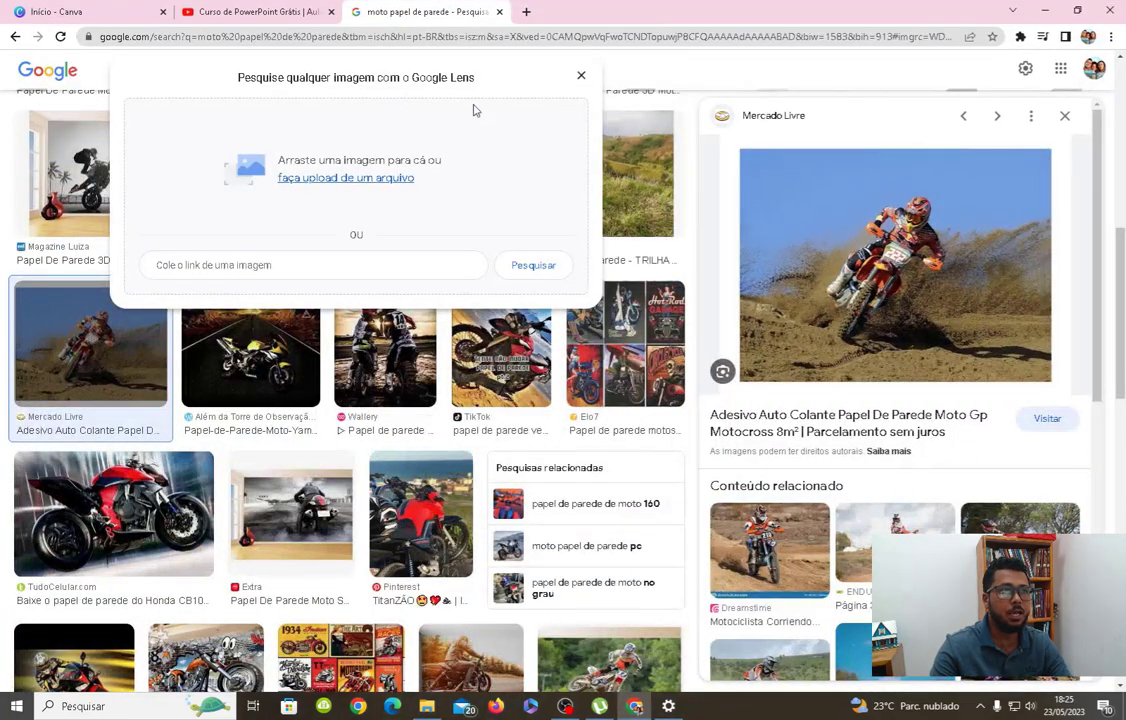
pyautogui.click(581, 76)
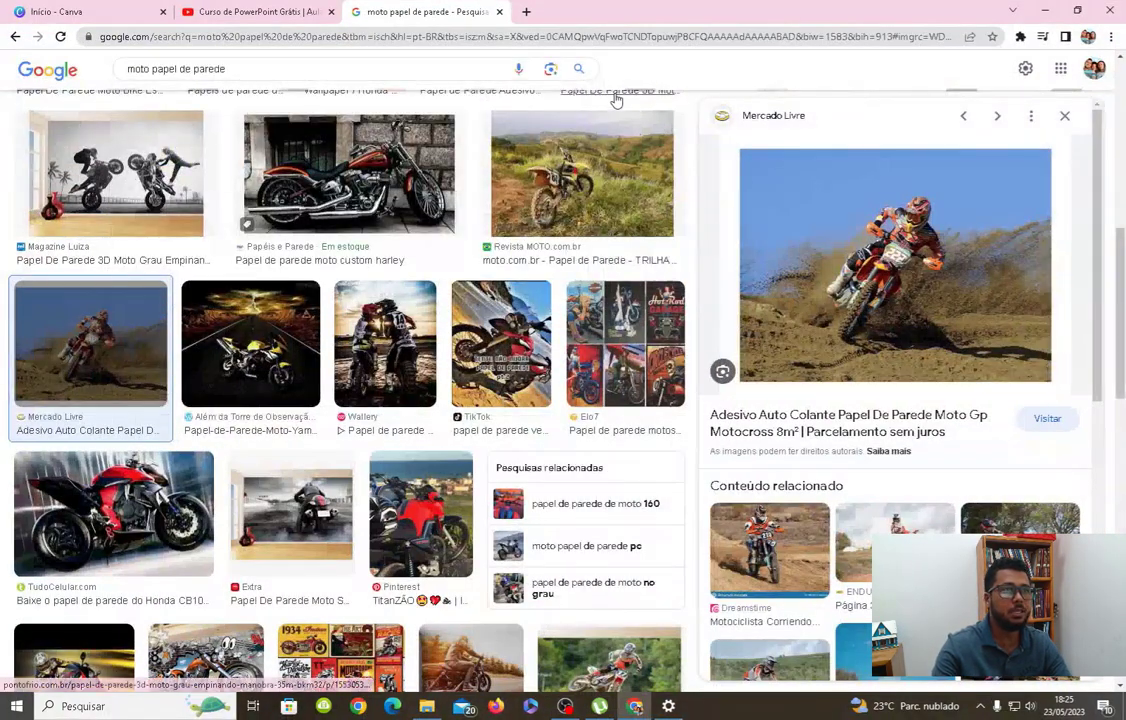
pyautogui.scroll(3, 1118, 245)
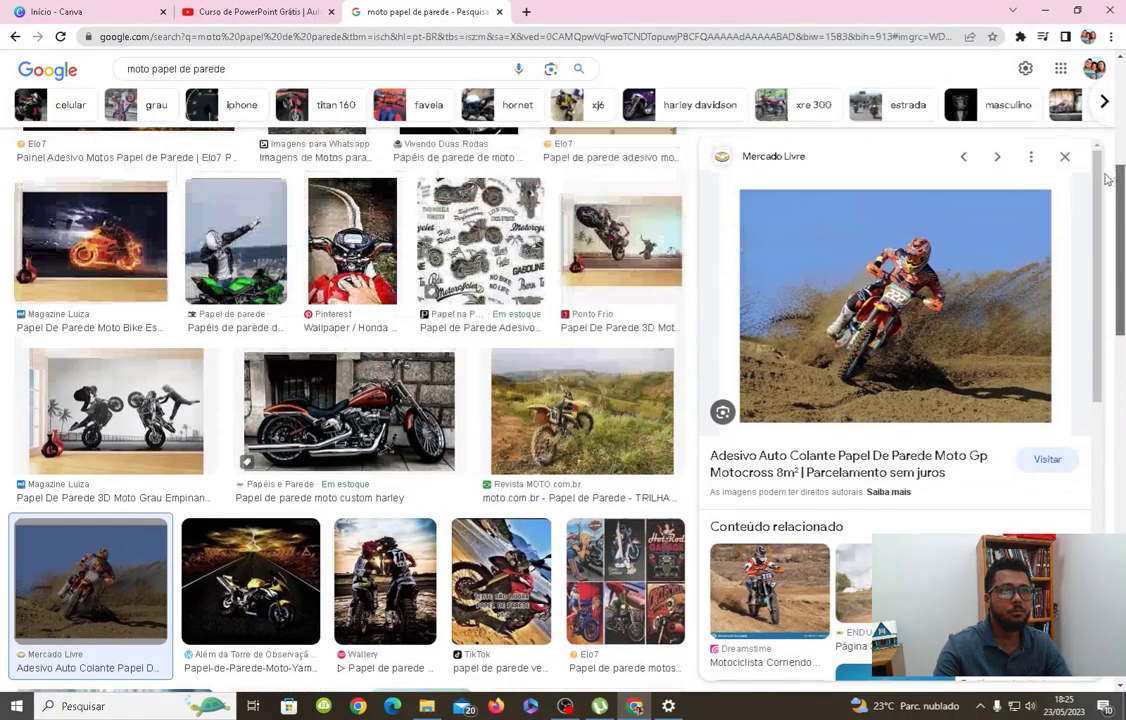
pyautogui.scroll(4, 1106, 297)
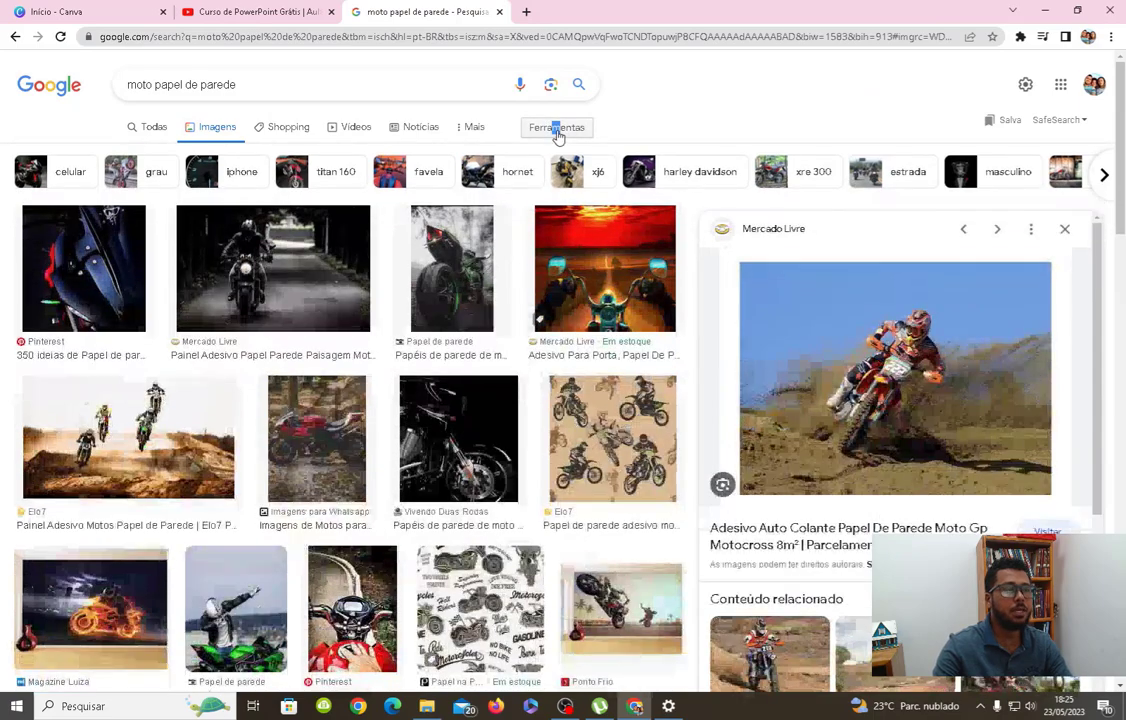
# - Reset the image size filter to Qualquer tamanho, and filter the results by size Grande
pyautogui.click(558, 131)
pyautogui.click(565, 131)
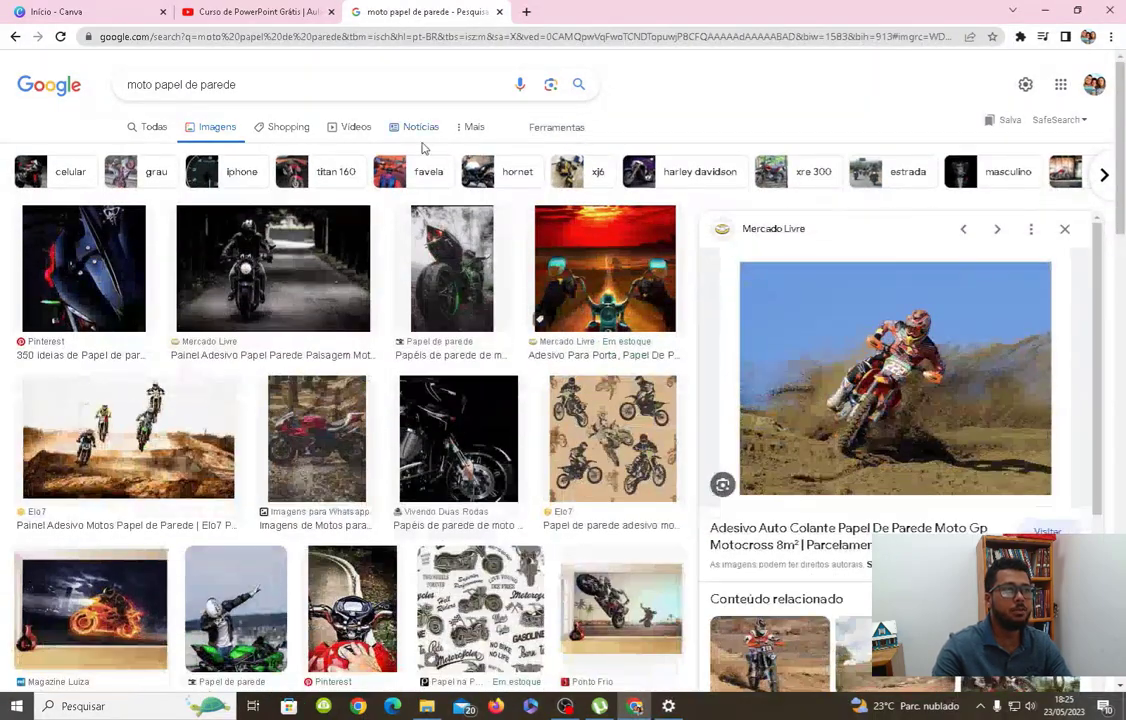
pyautogui.click(556, 127)
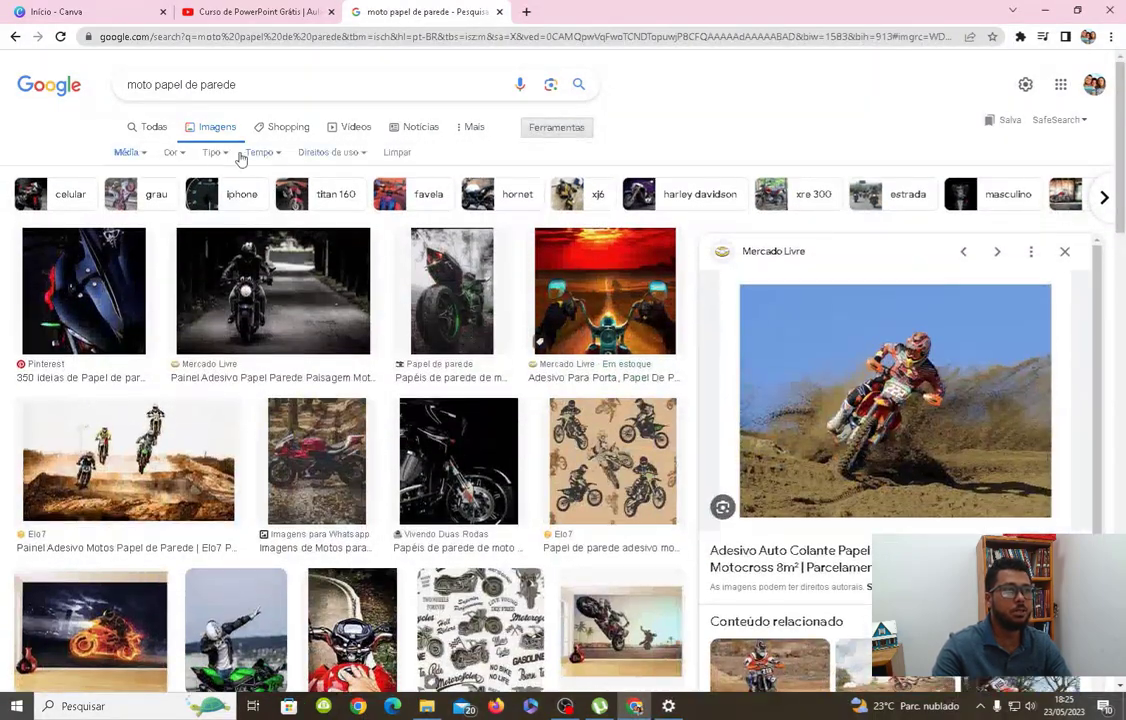
pyautogui.click(130, 152)
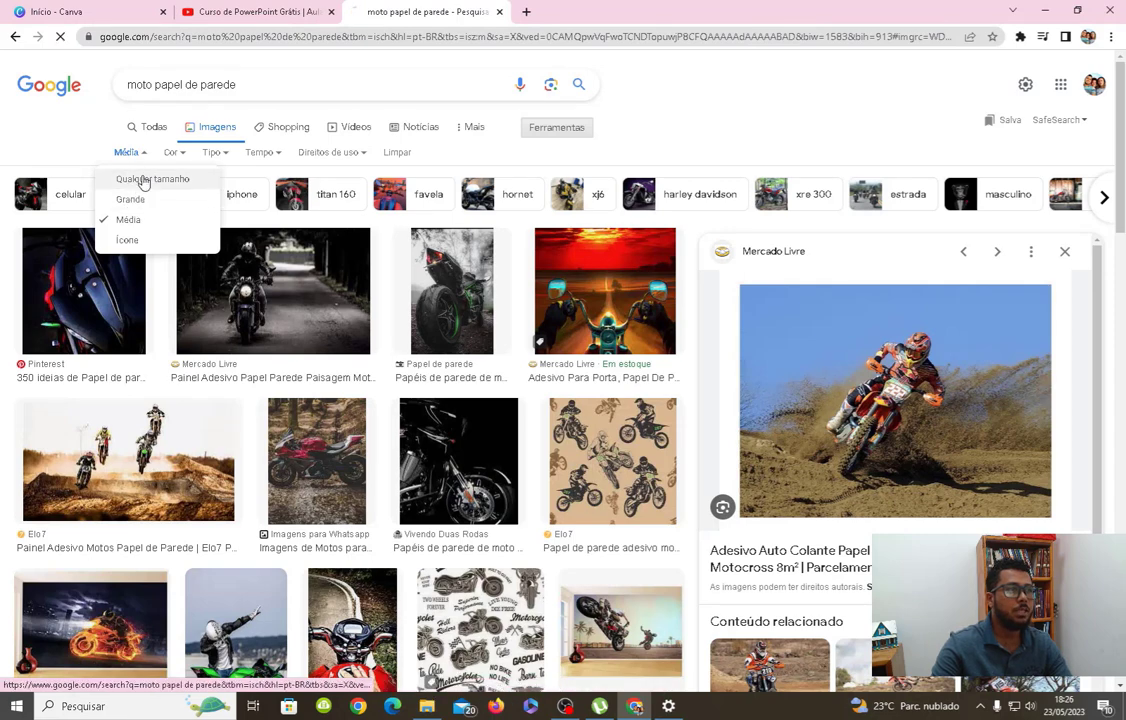
pyautogui.click(137, 180)
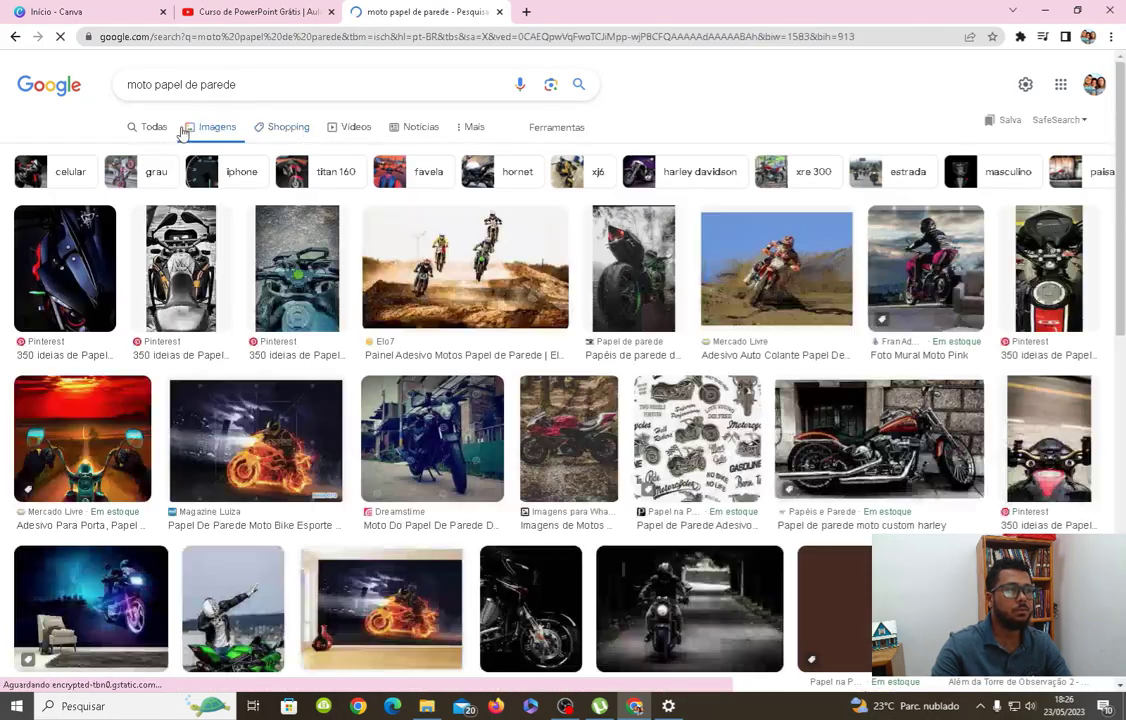
pyautogui.click(556, 127)
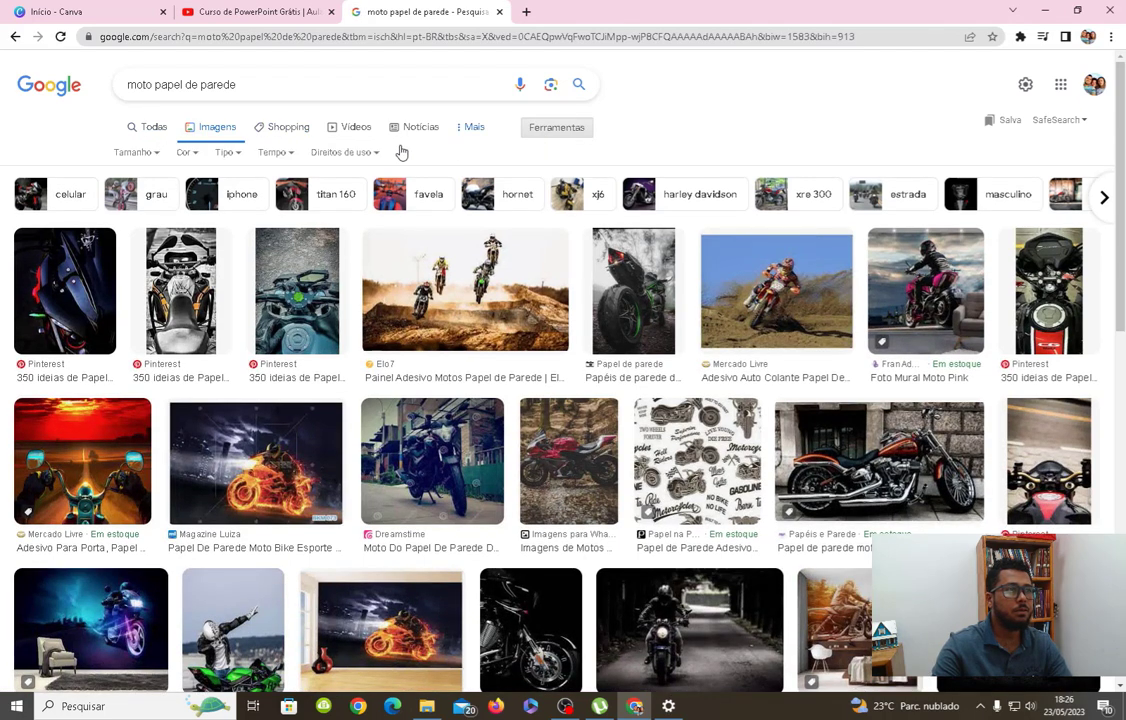
pyautogui.click(155, 161)
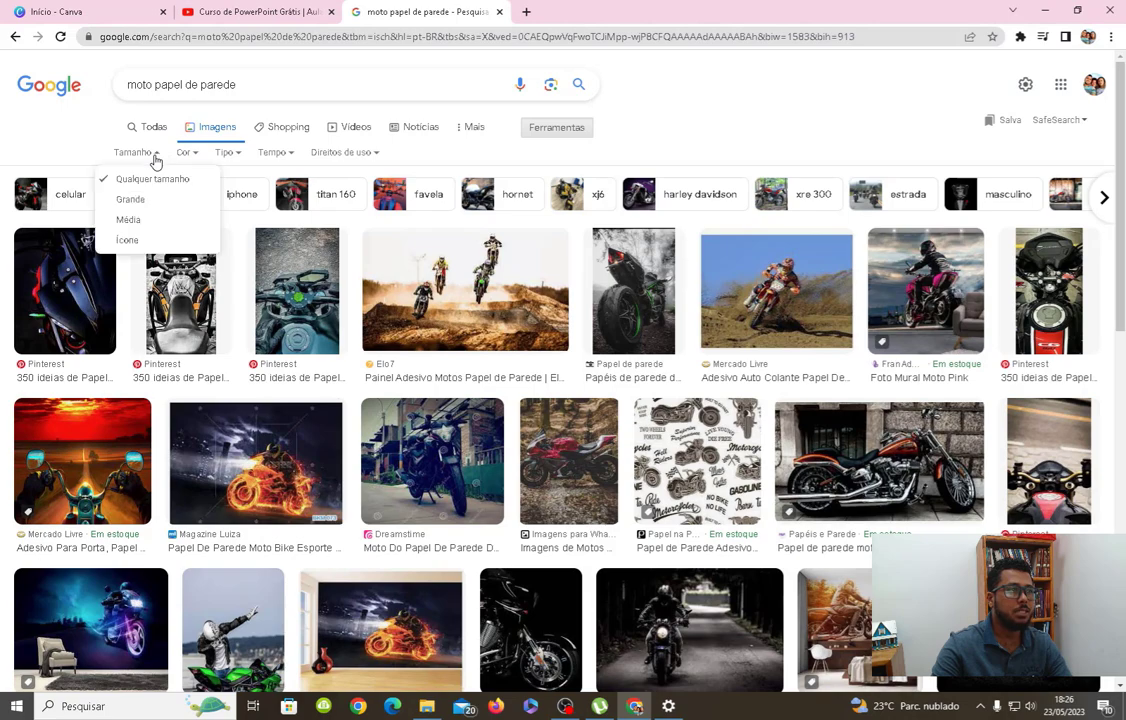
pyautogui.click(130, 200)
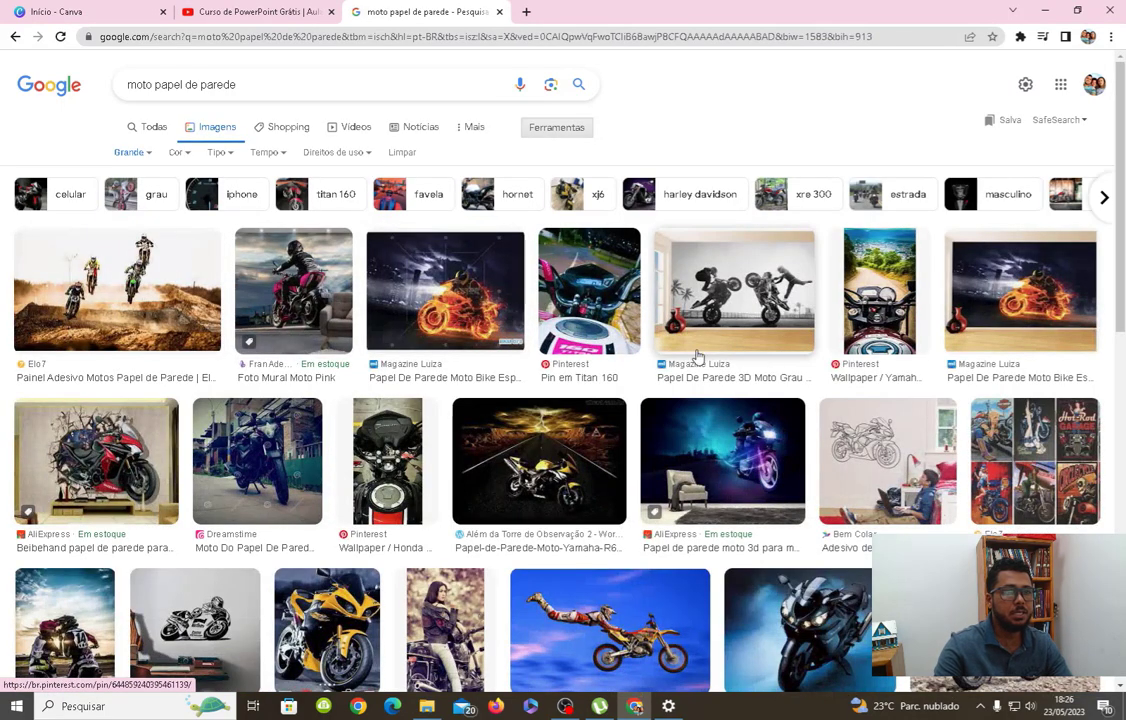
# - Save the Papel de Parede freestyle motocross picture to the desktop, set it as the desktop background and minimize the browser
pyautogui.scroll(-3, 1065, 254)
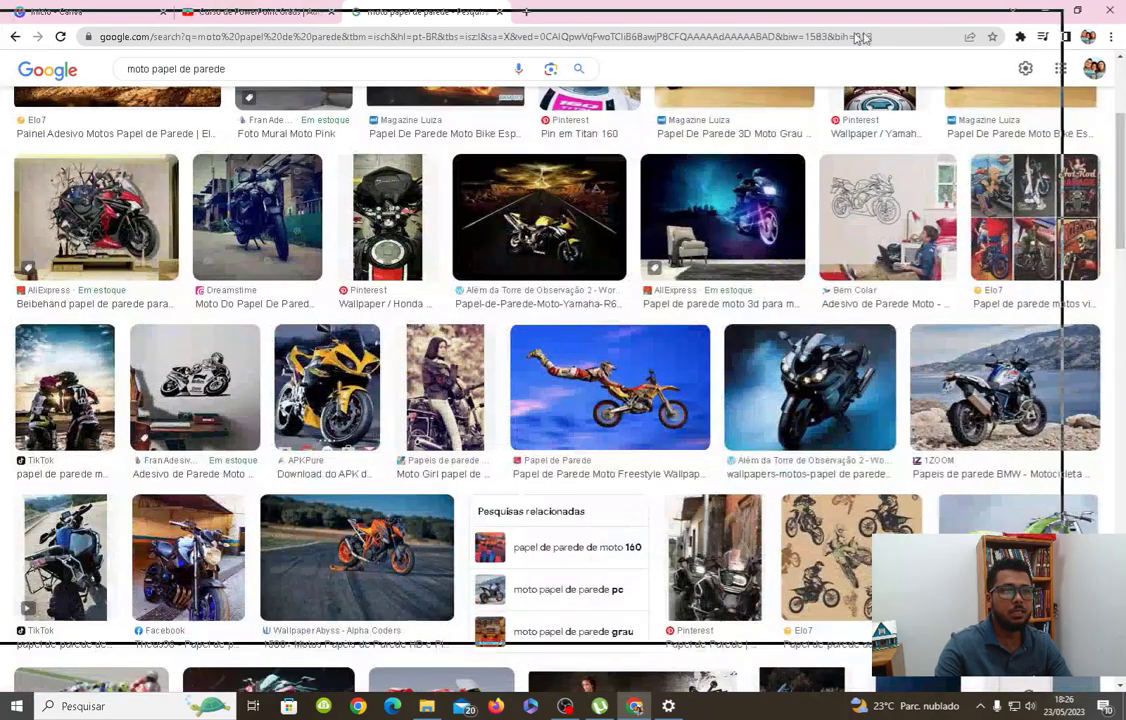
pyautogui.doubleClick(829, 16)
pyautogui.moveTo(470, 350); pyautogui.dragTo(1095, 372)
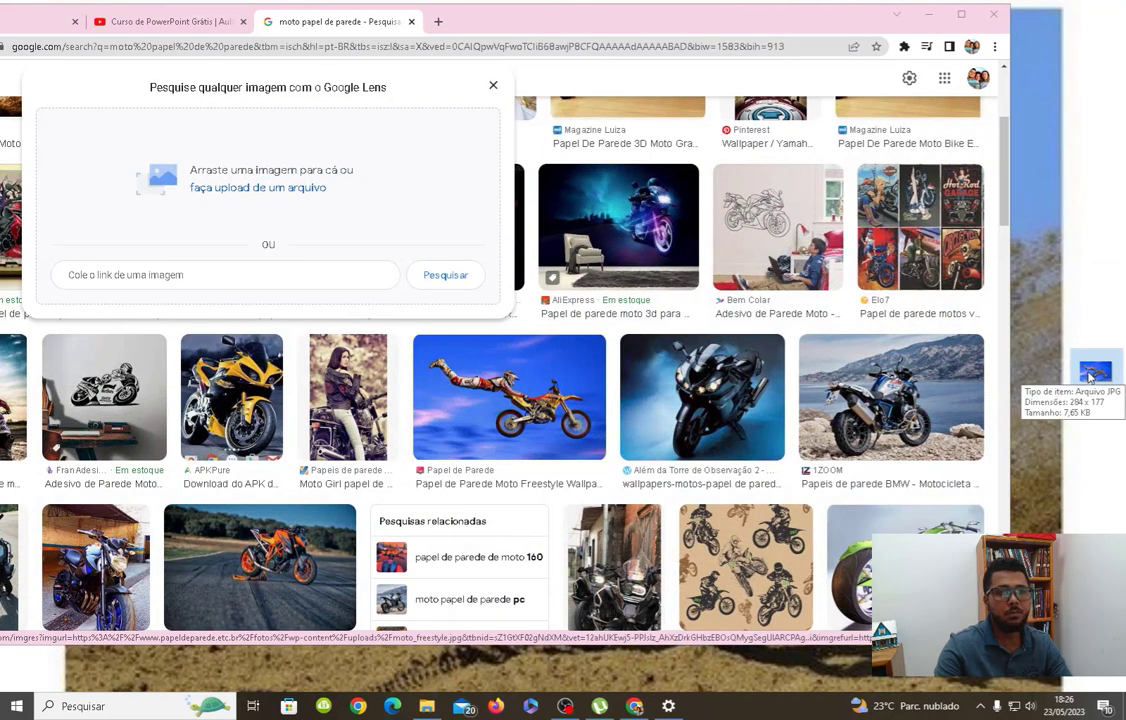
pyautogui.rightClick(1095, 372)
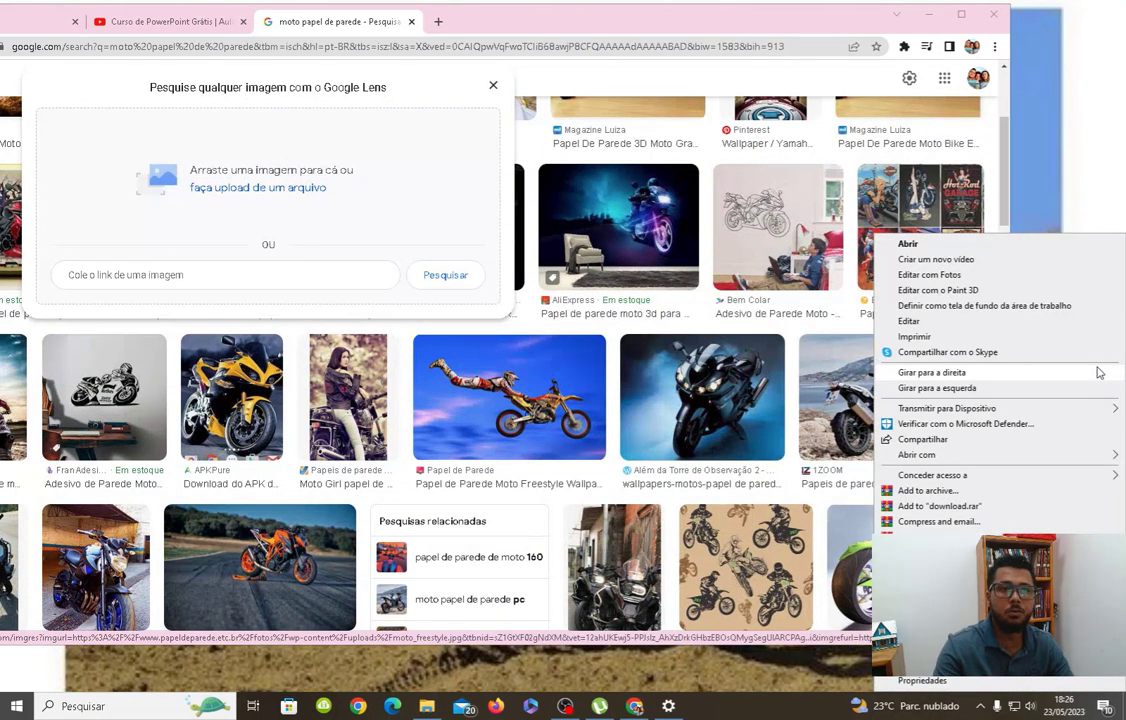
pyautogui.click(937, 308)
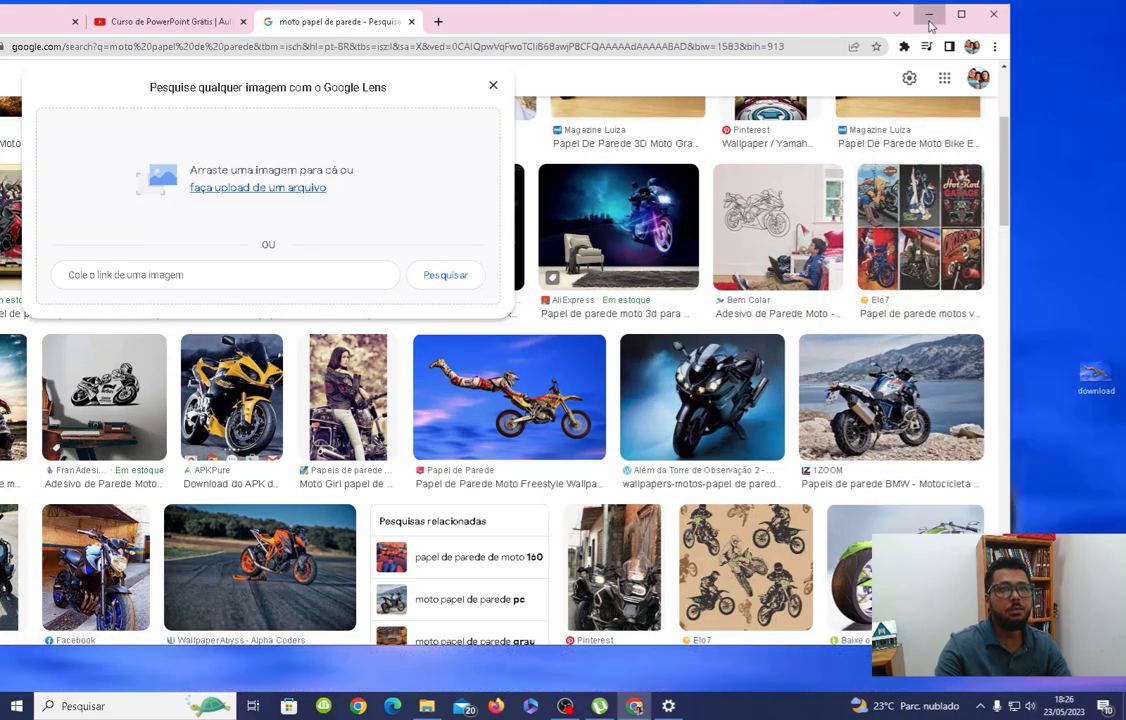
pyautogui.click(928, 22)
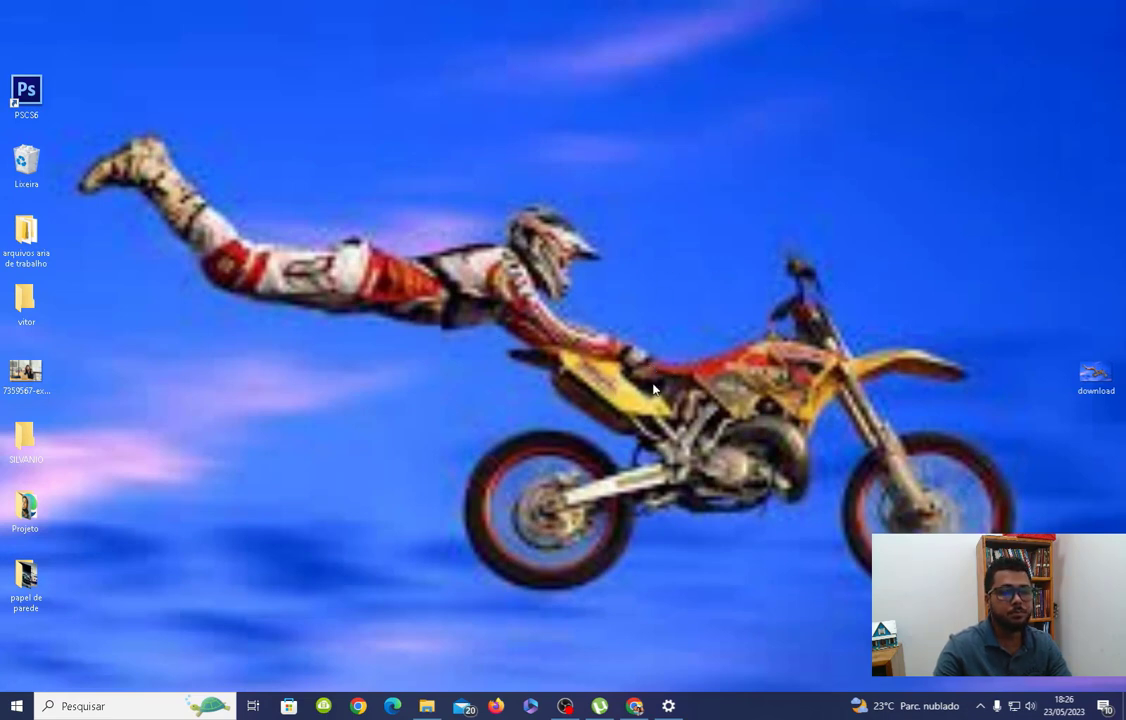
pyautogui.moveTo(641, 711)
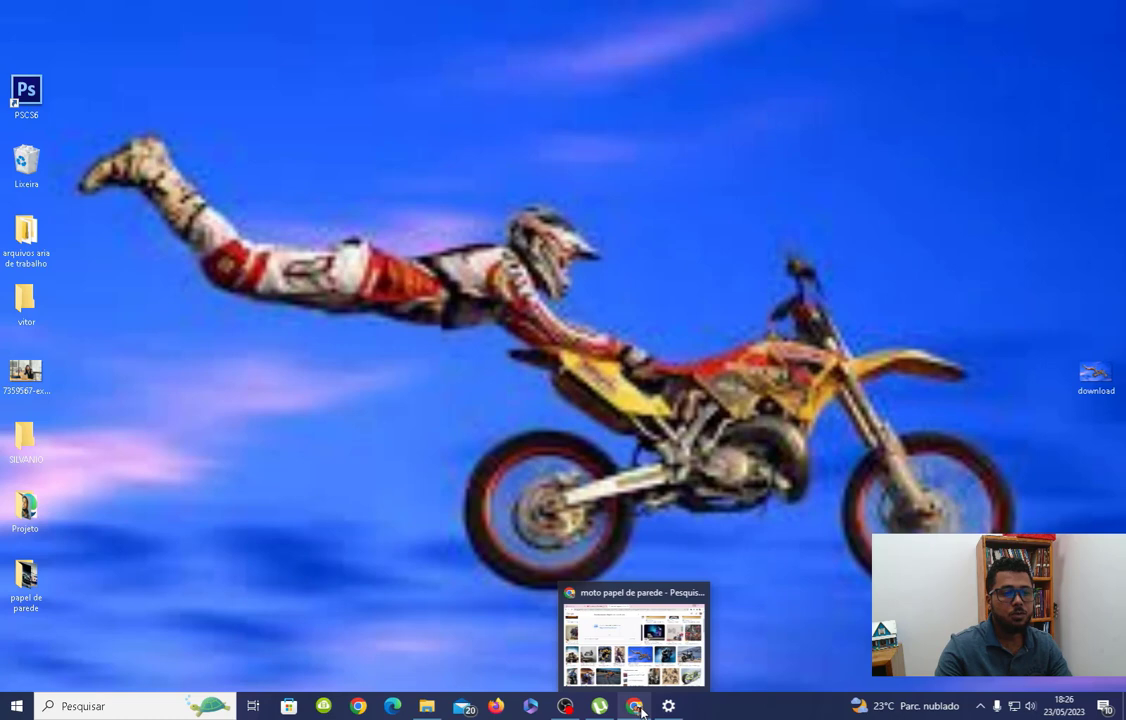
pyautogui.click(431, 710)
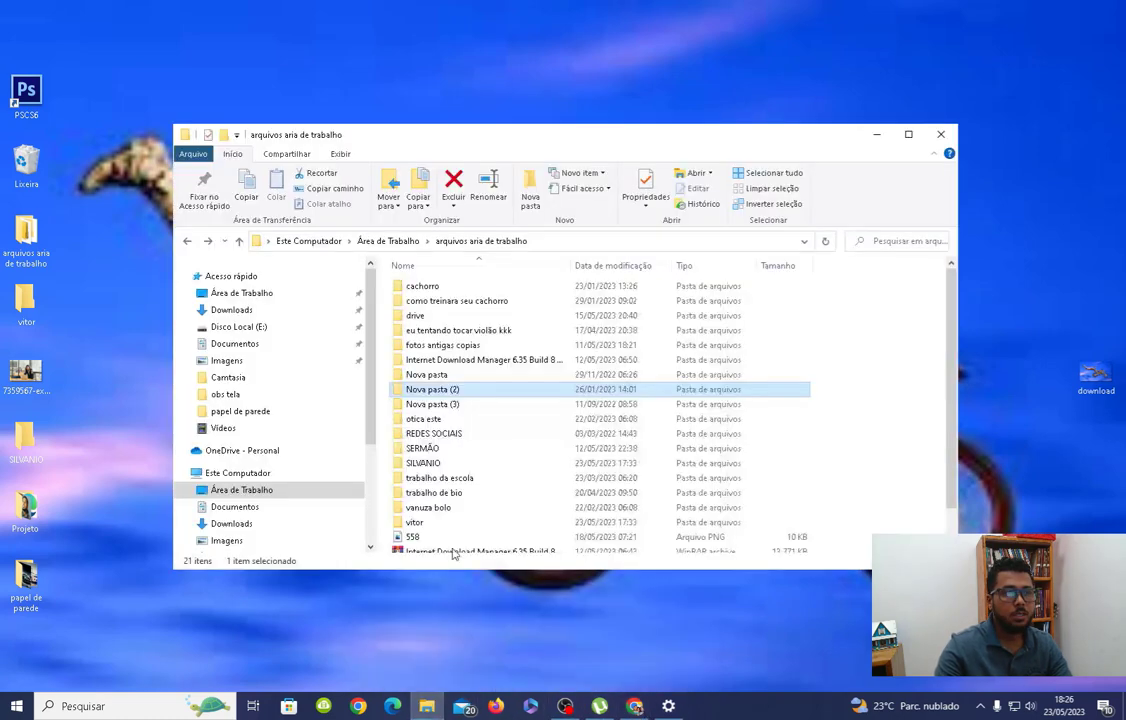
pyautogui.click(880, 135)
# - Switch back to the browser, preview the 1ZOOM BMW motorcycle result and save its picture to the desktop
pyautogui.click(632, 706)
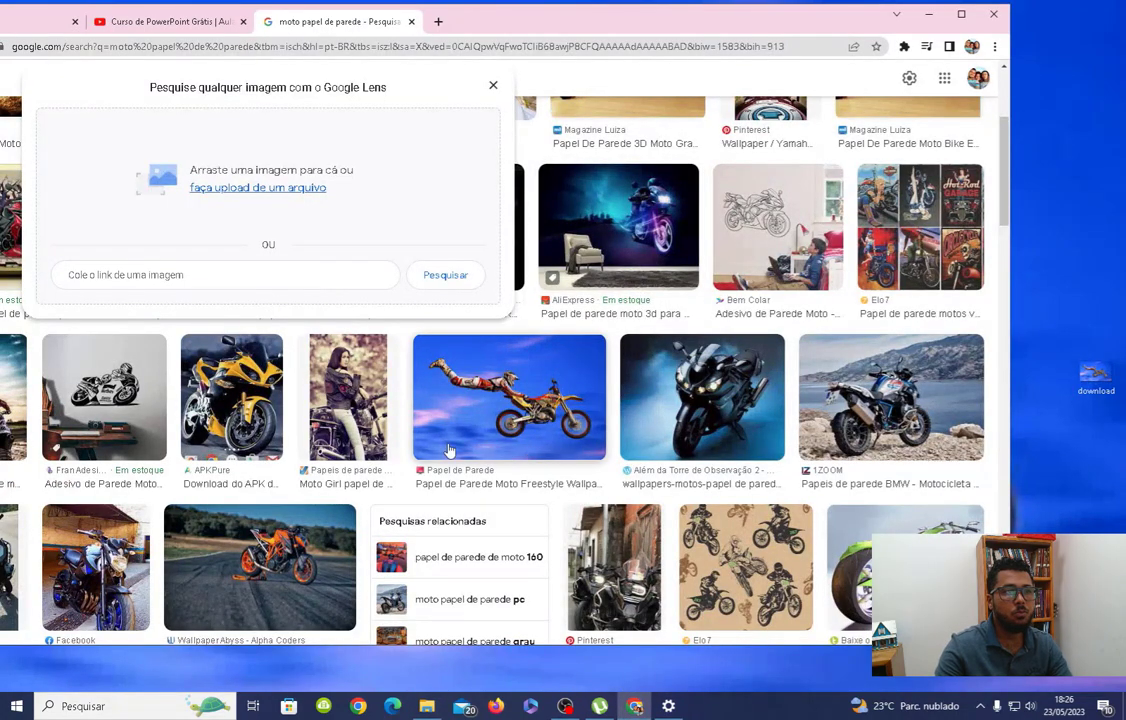
pyautogui.click(900, 400)
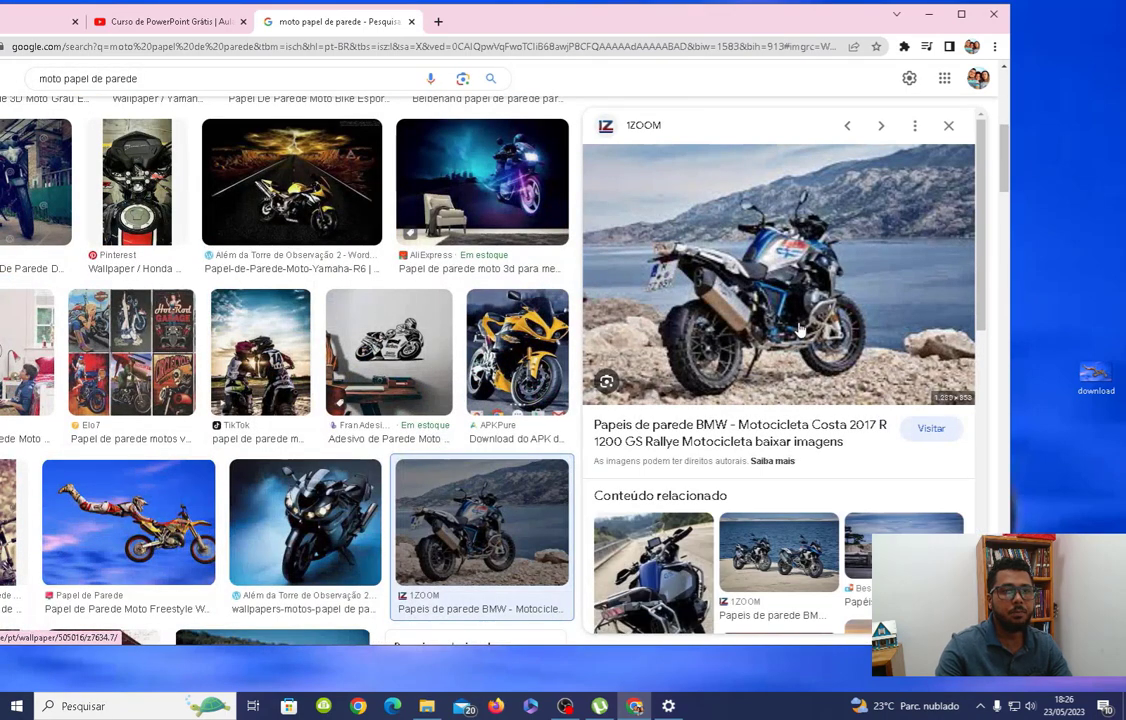
pyautogui.moveTo(790, 333); pyautogui.dragTo(1092, 290)
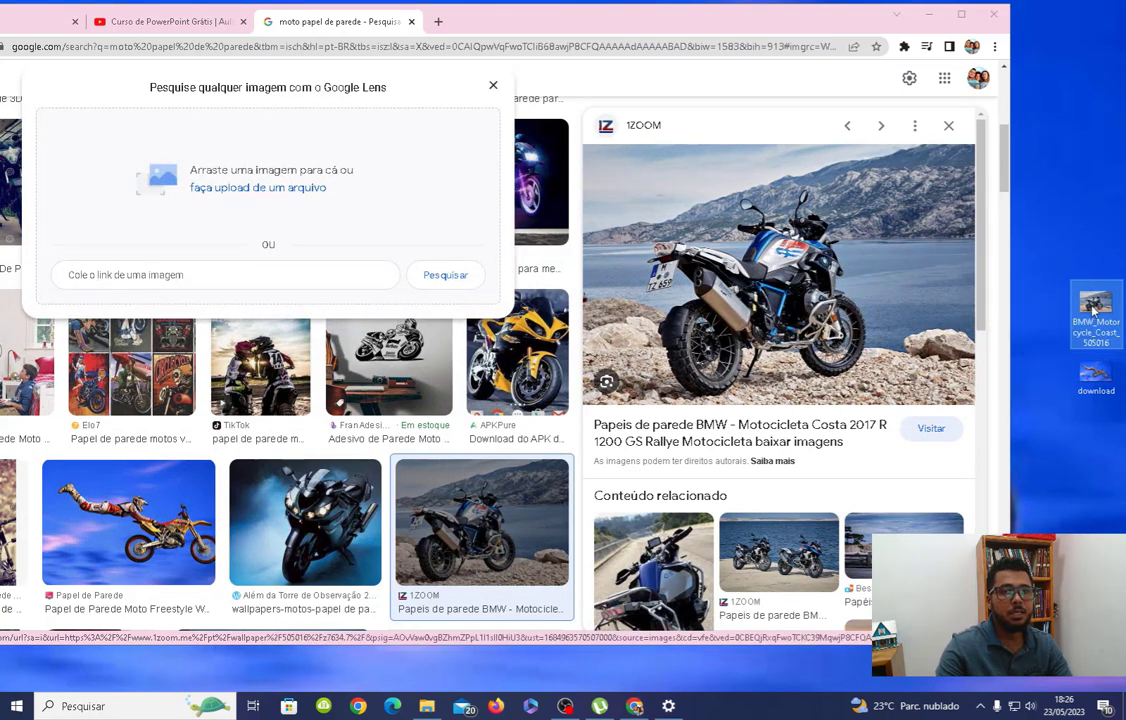
# - Set the saved BMW motorcycle picture as the desktop background
pyautogui.rightClick(1093, 311)
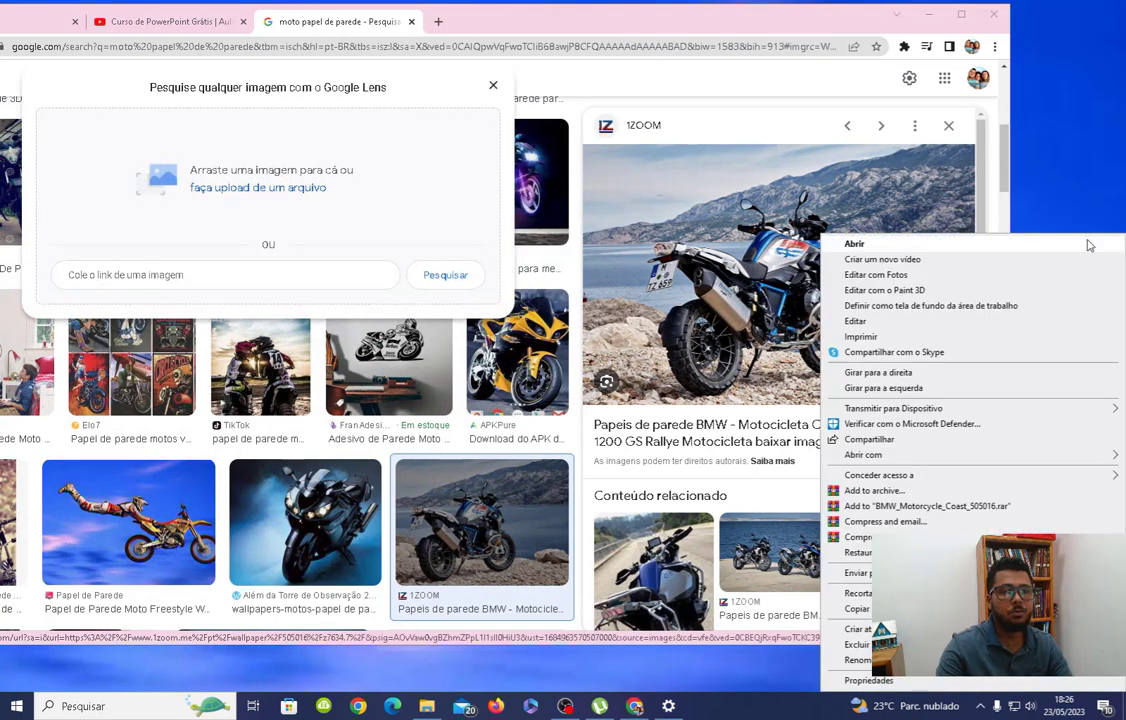
pyautogui.click(938, 180)
pyautogui.rightClick(1095, 309)
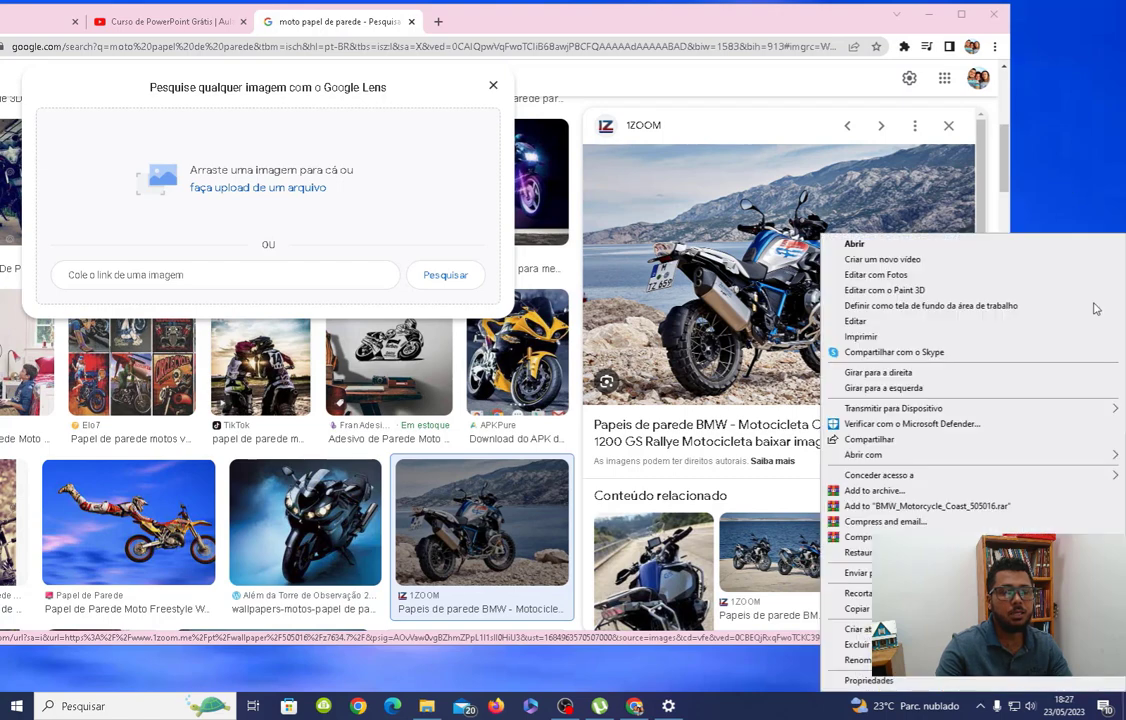
pyautogui.click(920, 313)
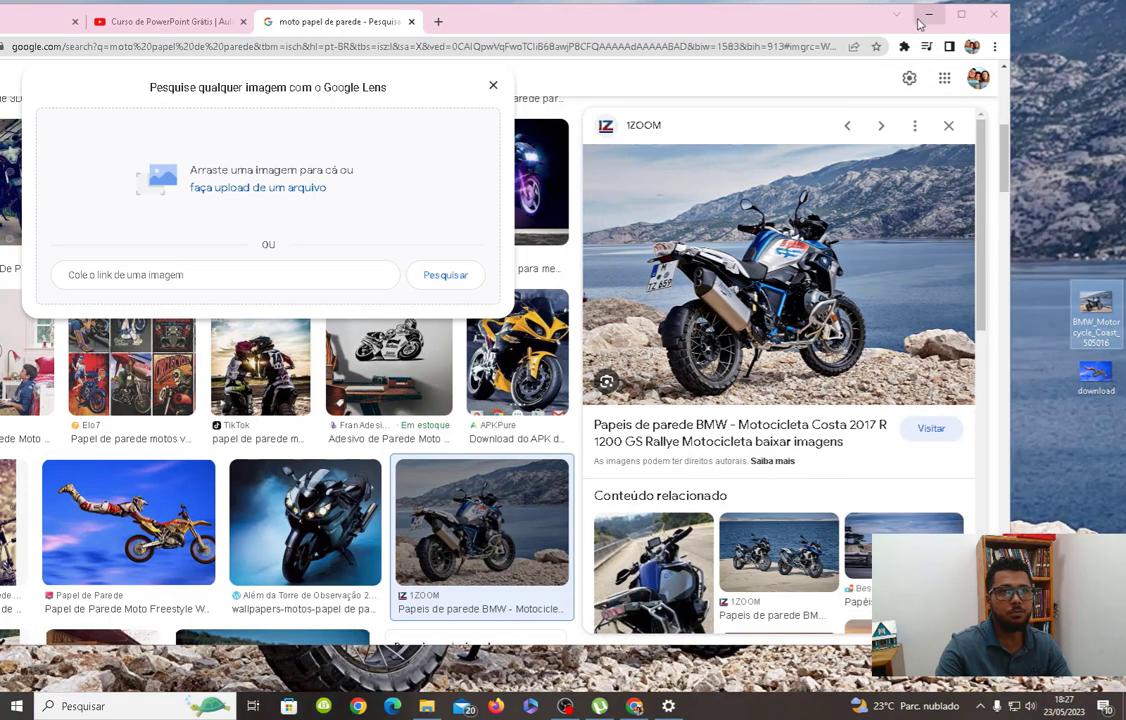
# - Minimize the browser and delete the two saved motorcycle pictures from the desktop
pyautogui.click(910, 16)
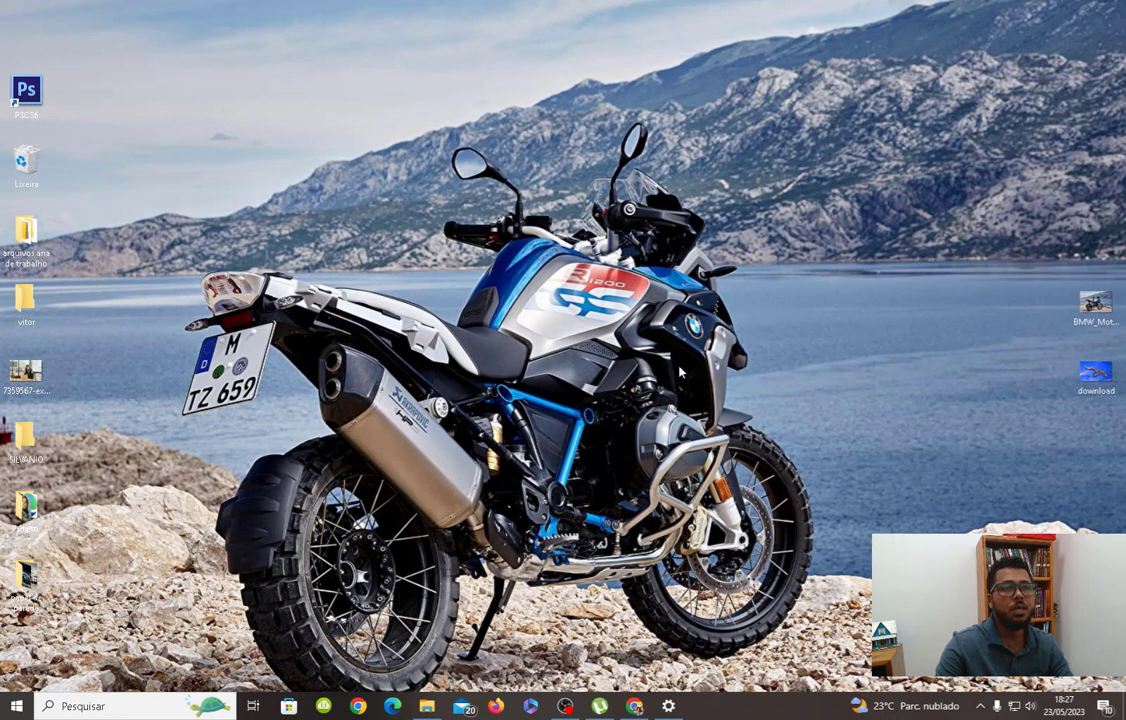
pyautogui.moveTo(1075, 272); pyautogui.dragTo(1089, 424)
pyautogui.press('Delete')
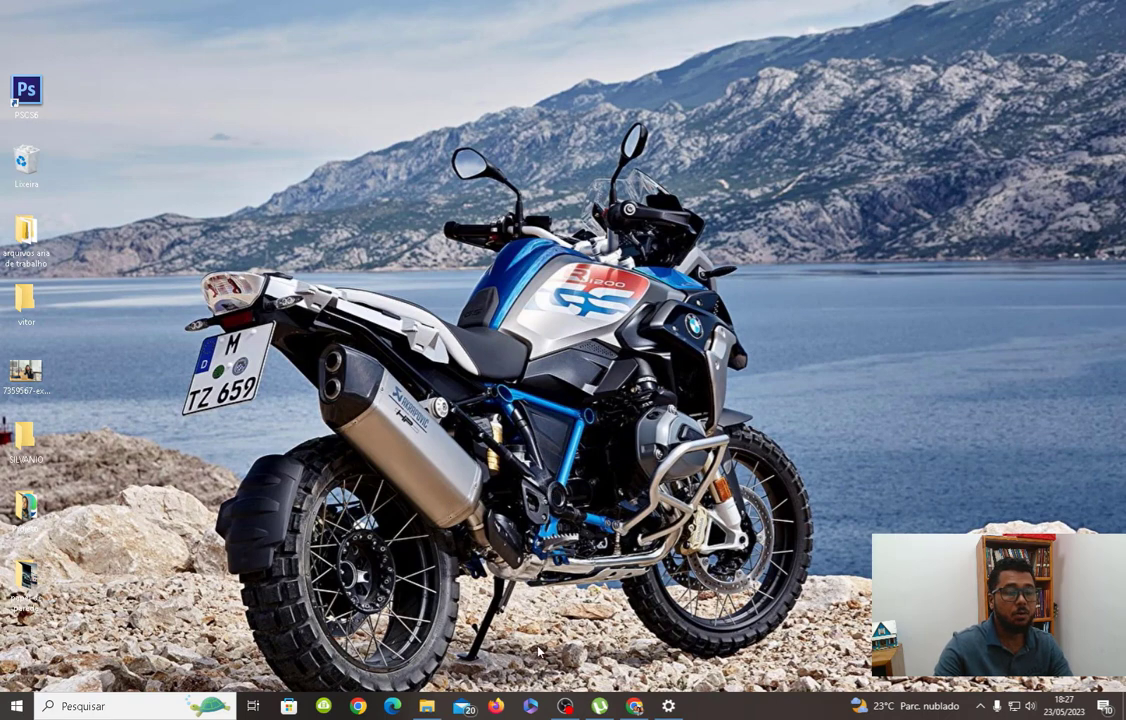
# - Switch to Settings, change the background to Cor sólida with the colour Menta-escuro, and minimize the window to view the desktop
pyautogui.moveTo(660, 712)
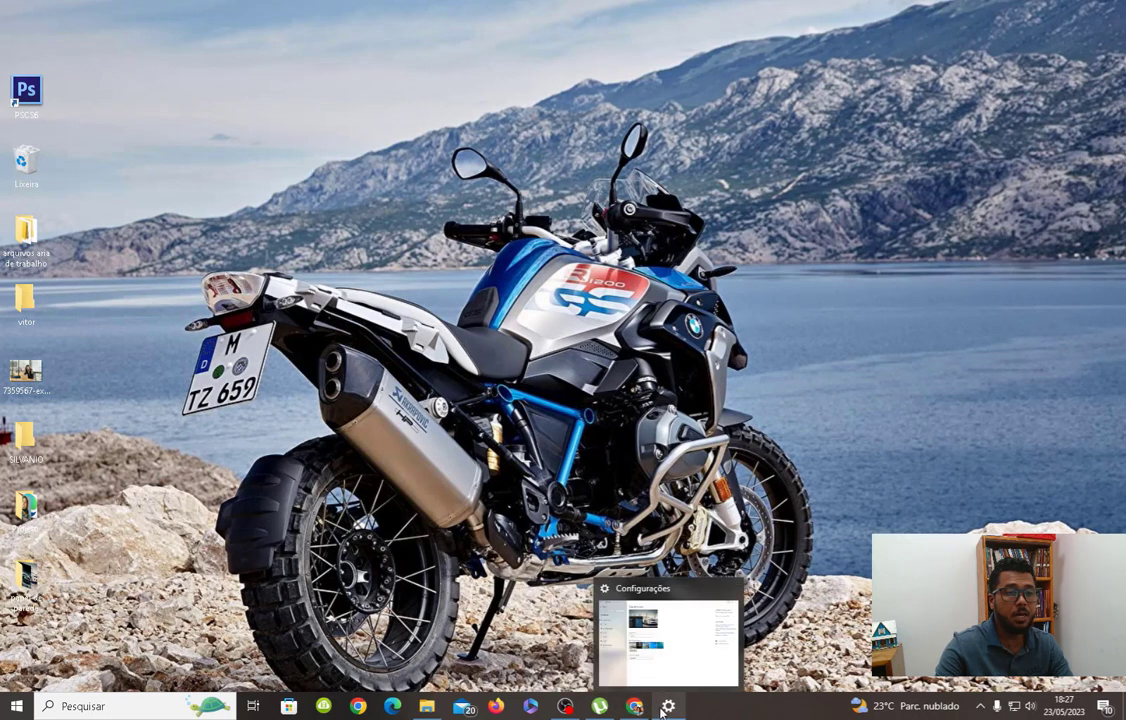
pyautogui.click(600, 624)
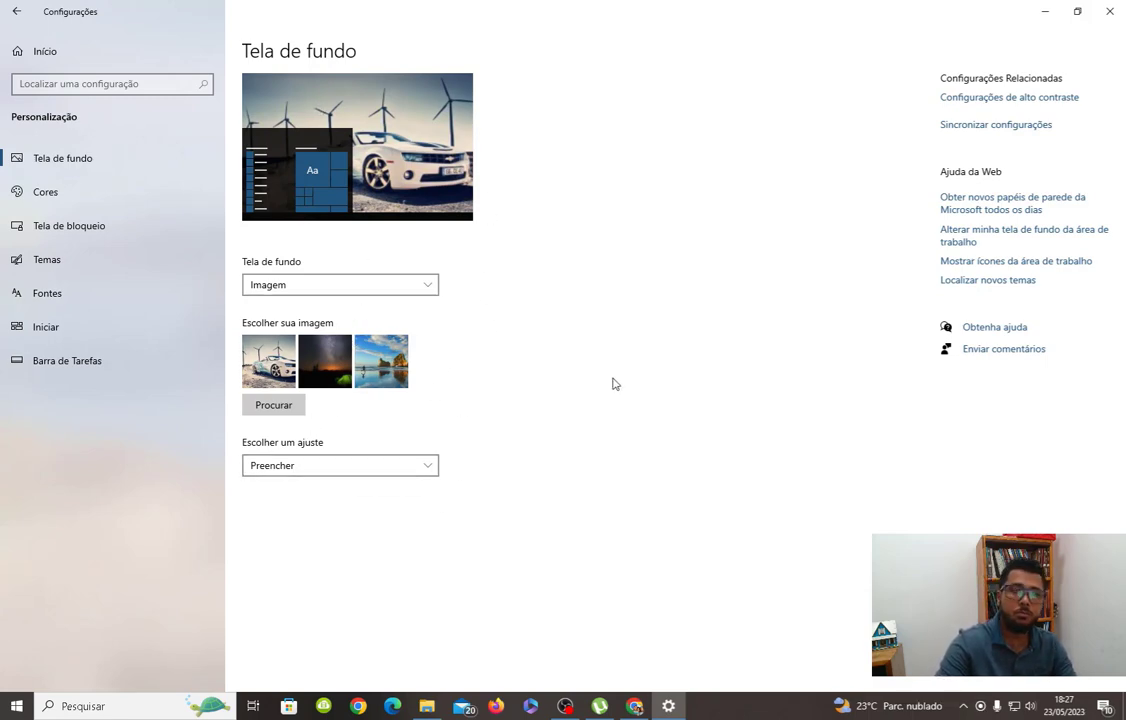
pyautogui.click(427, 295)
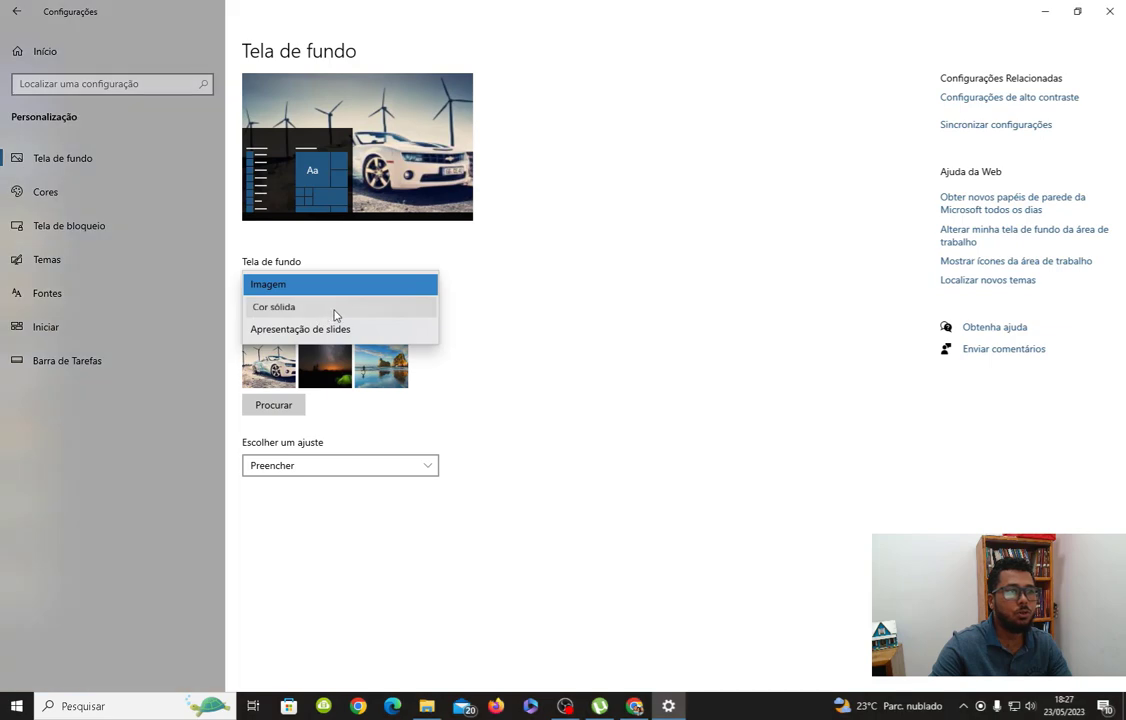
pyautogui.click(335, 312)
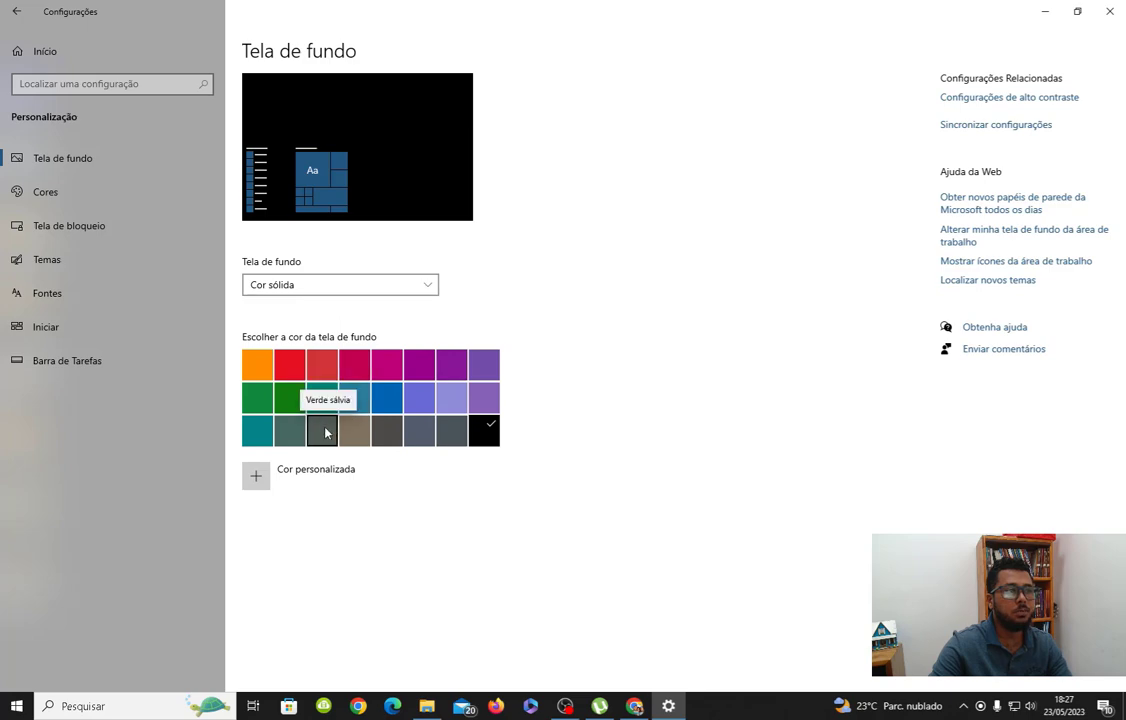
pyautogui.click(323, 399)
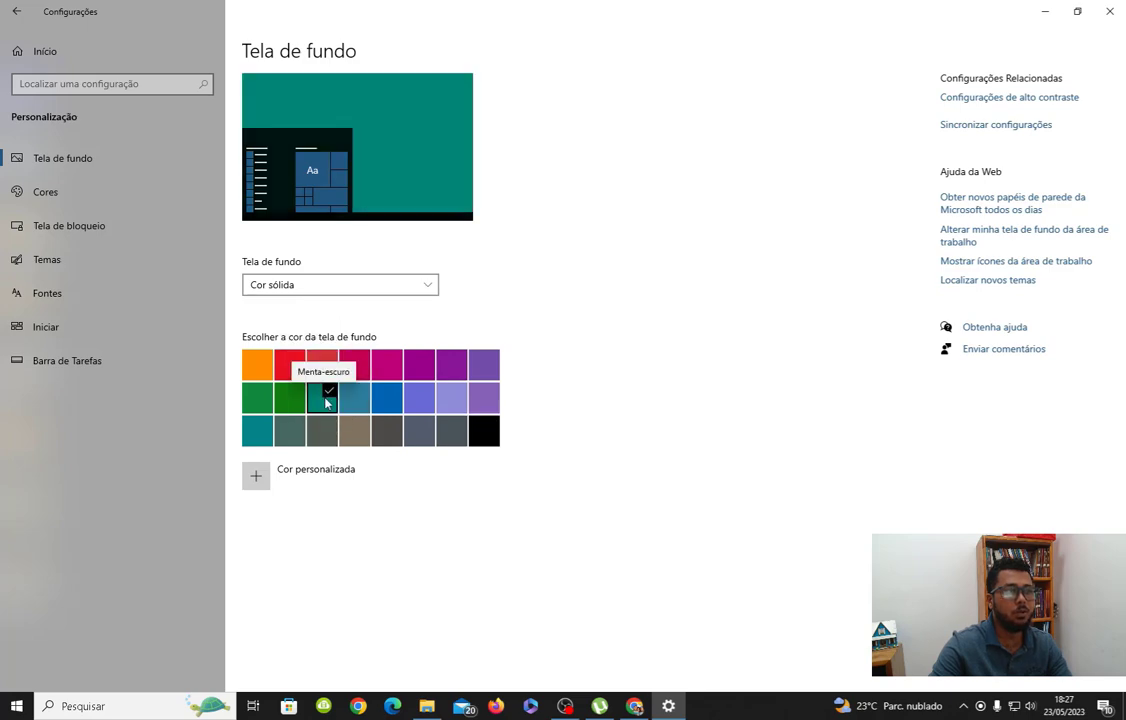
pyautogui.click(1046, 12)
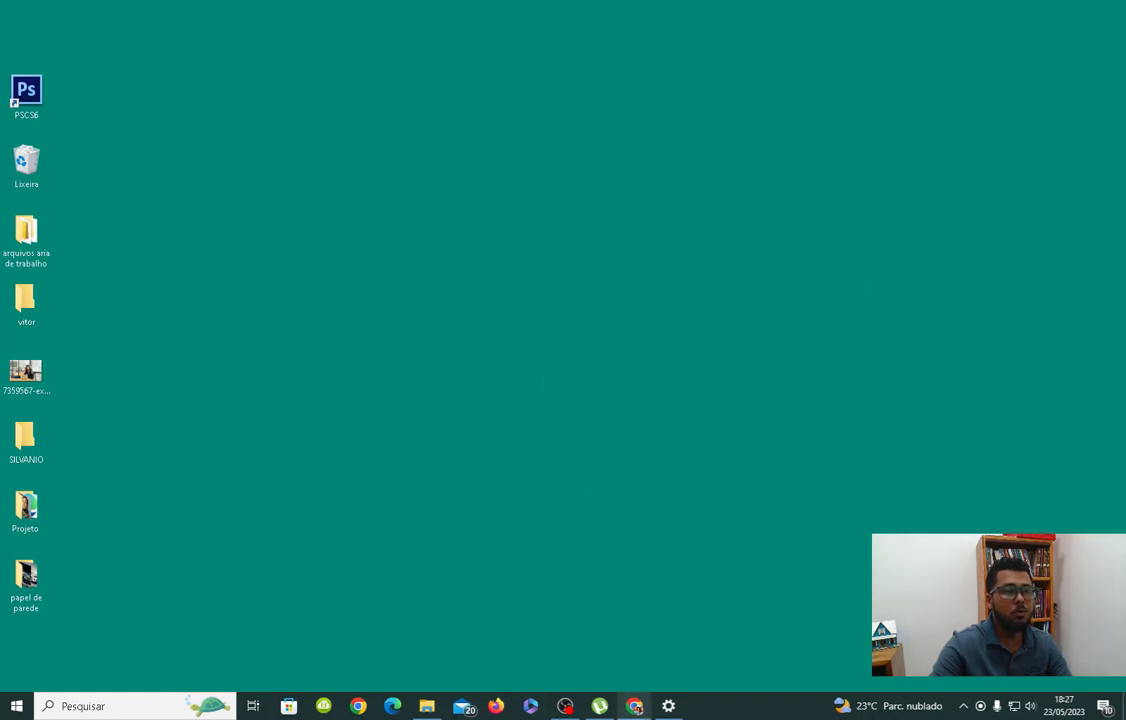
# - Switch to Settings, change the desktop background type to Apresentação de slides, and minimize the window to view the desktop
pyautogui.click(634, 706)
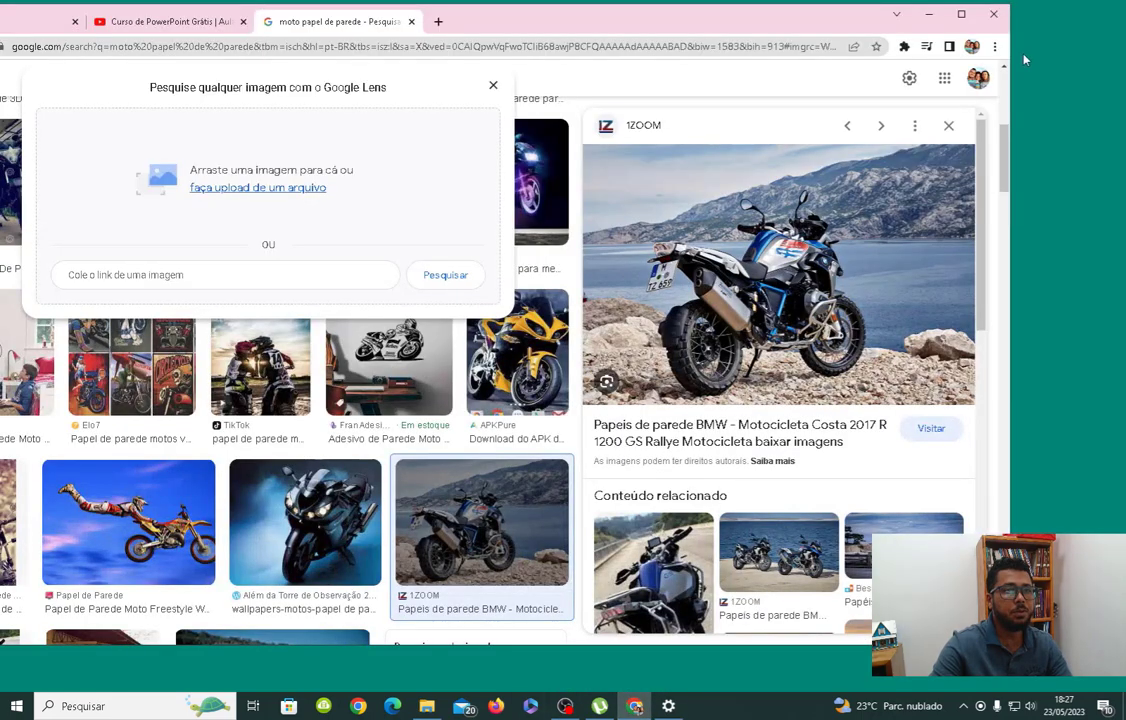
pyautogui.click(928, 18)
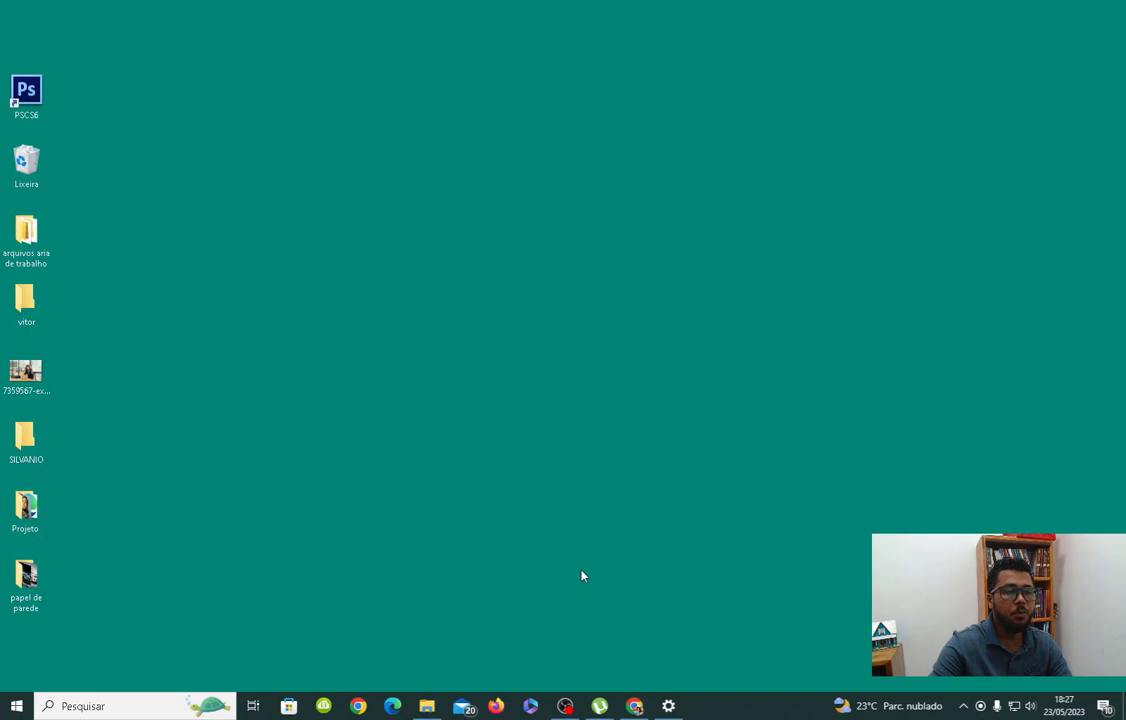
pyautogui.click(668, 706)
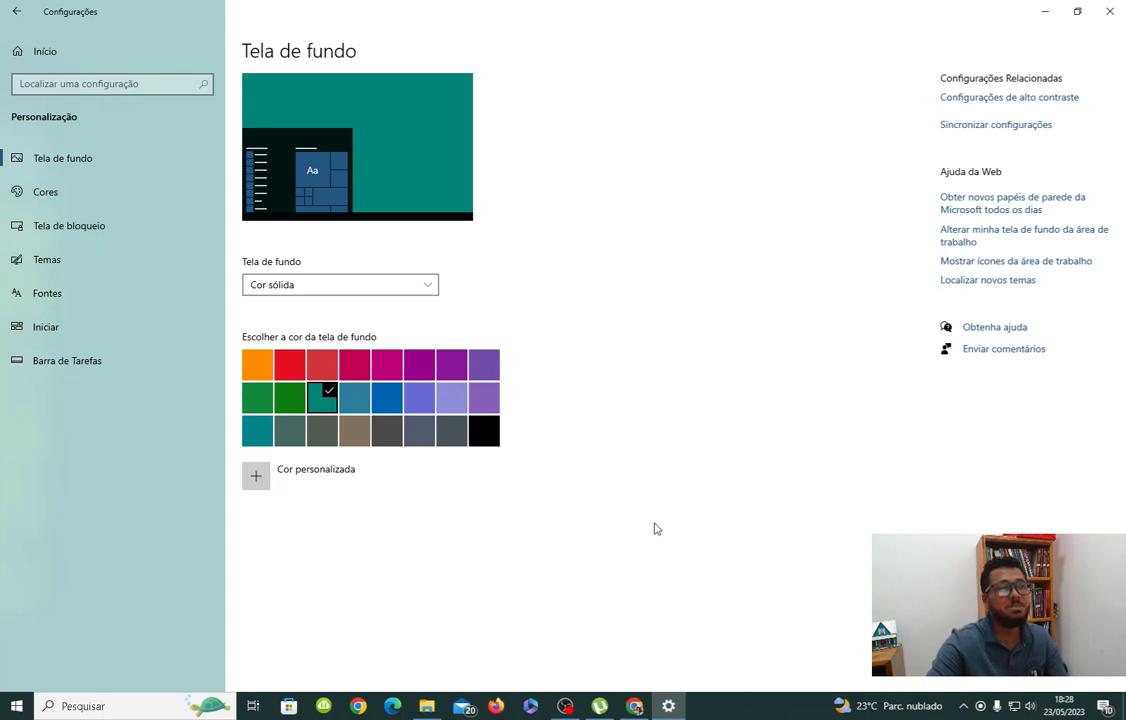
pyautogui.click(432, 286)
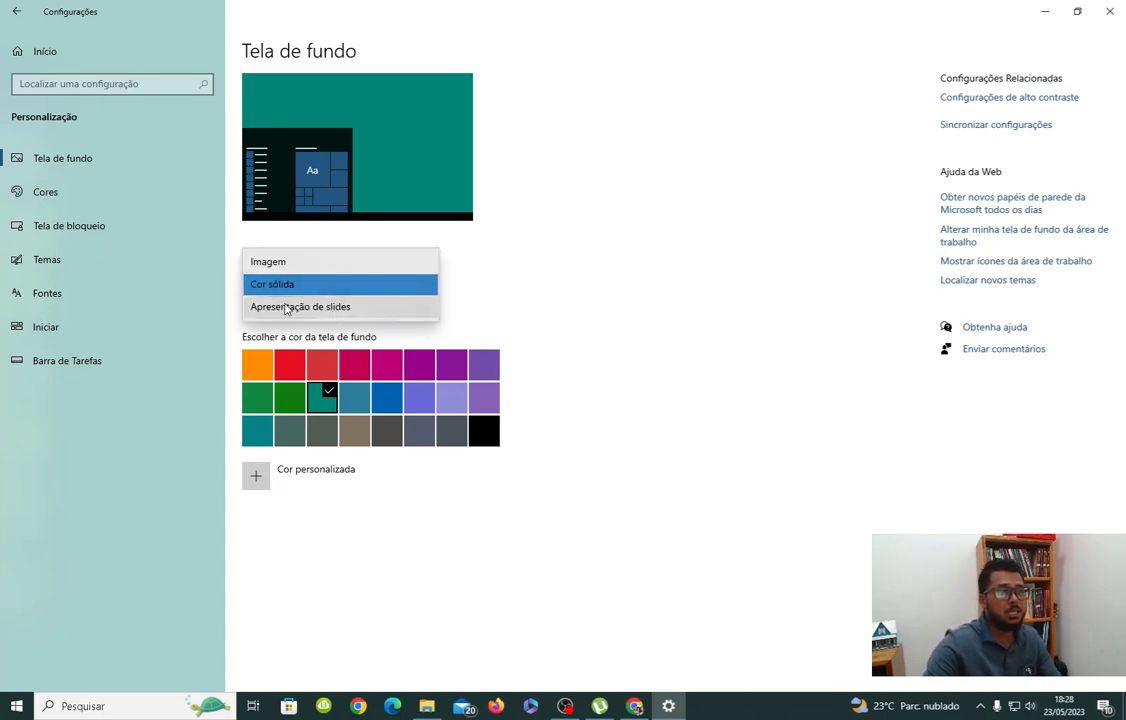
pyautogui.click(330, 308)
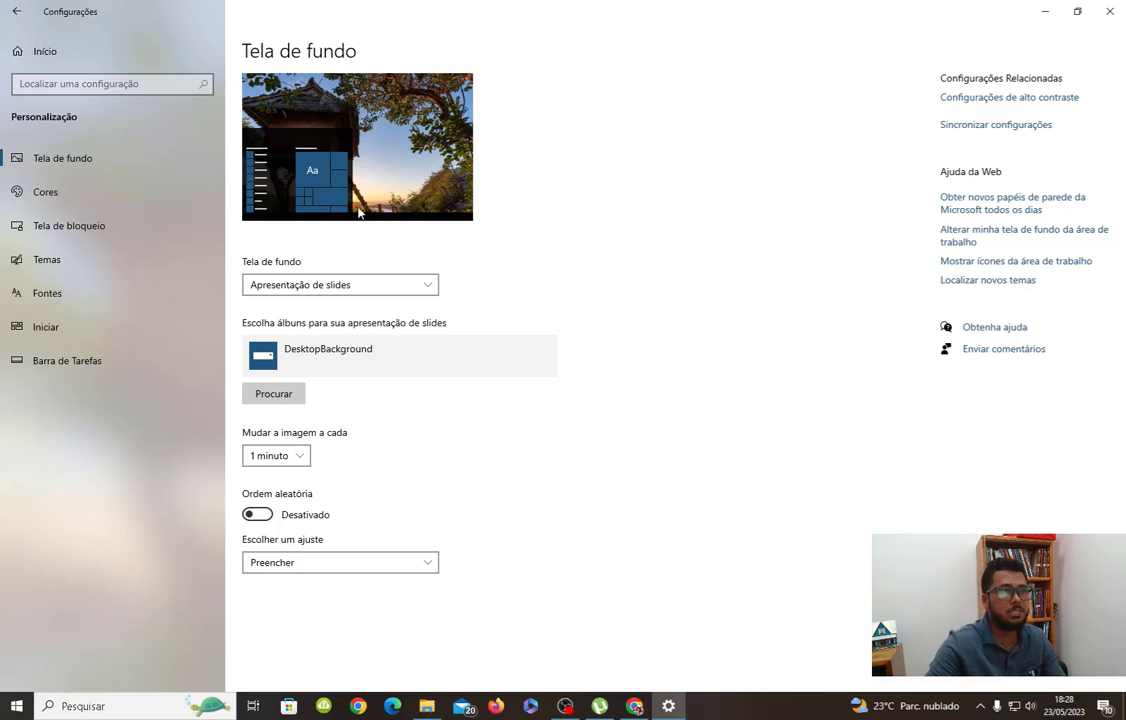
pyautogui.click(1045, 12)
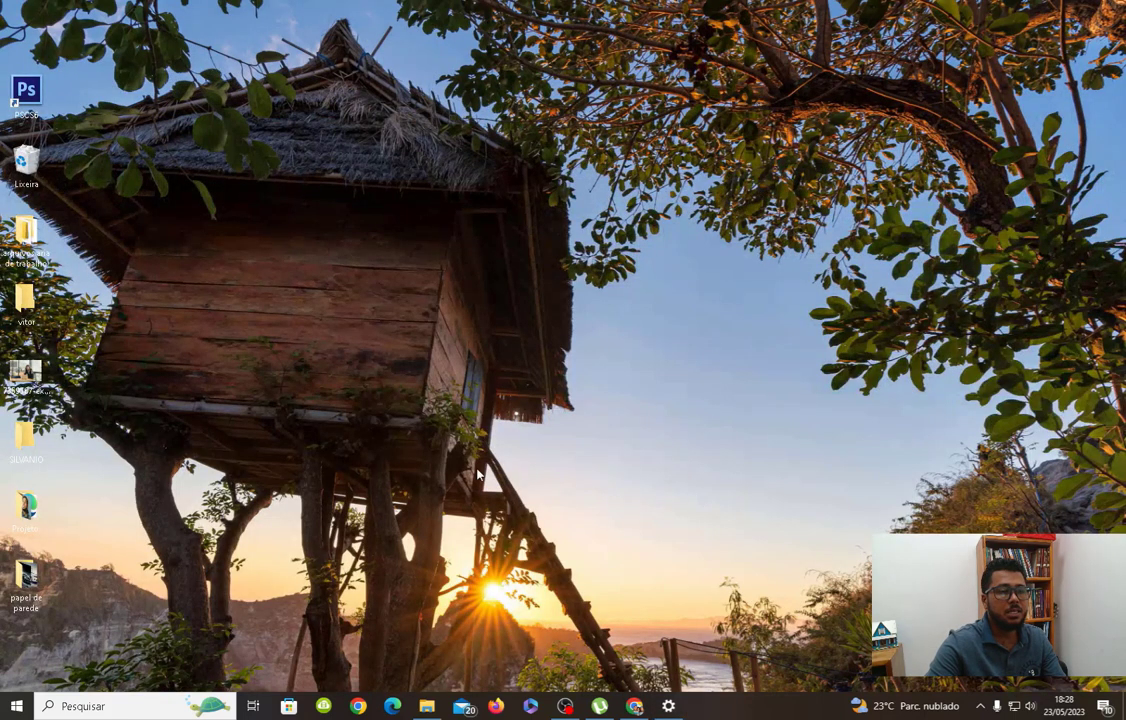
# - Return to Settings, examine the interval options for changing the slideshow image, and view the desktop again
pyautogui.click(668, 706)
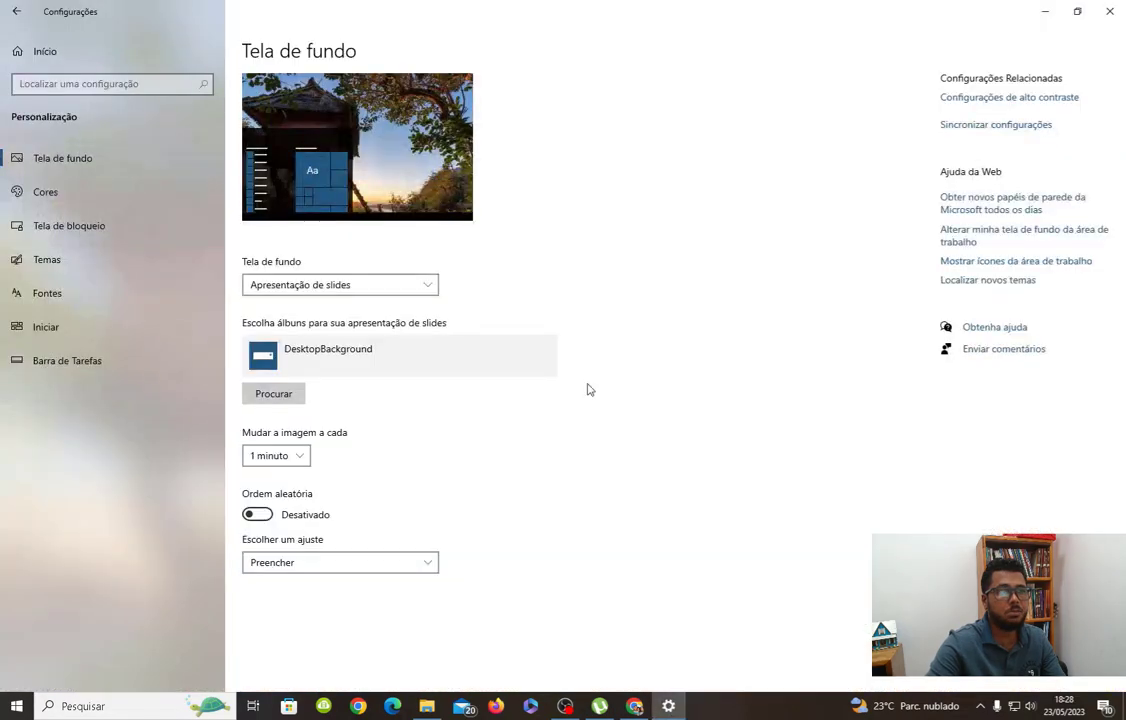
pyautogui.click(298, 458)
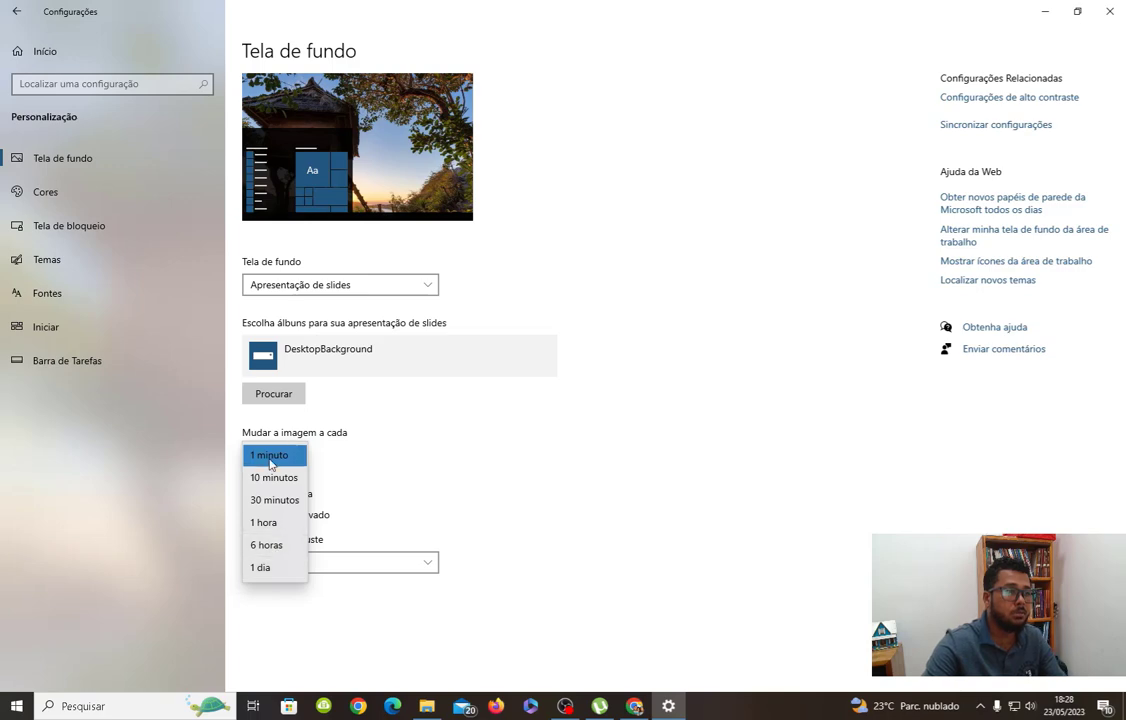
pyautogui.click(430, 430)
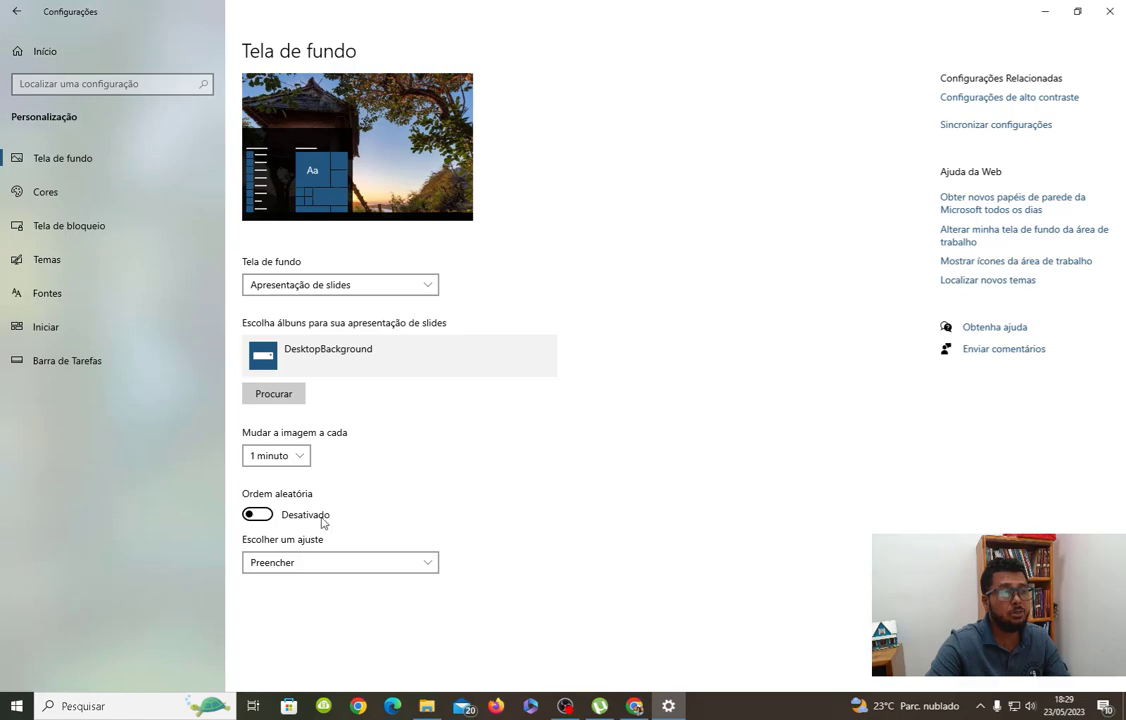
pyautogui.click(1045, 12)
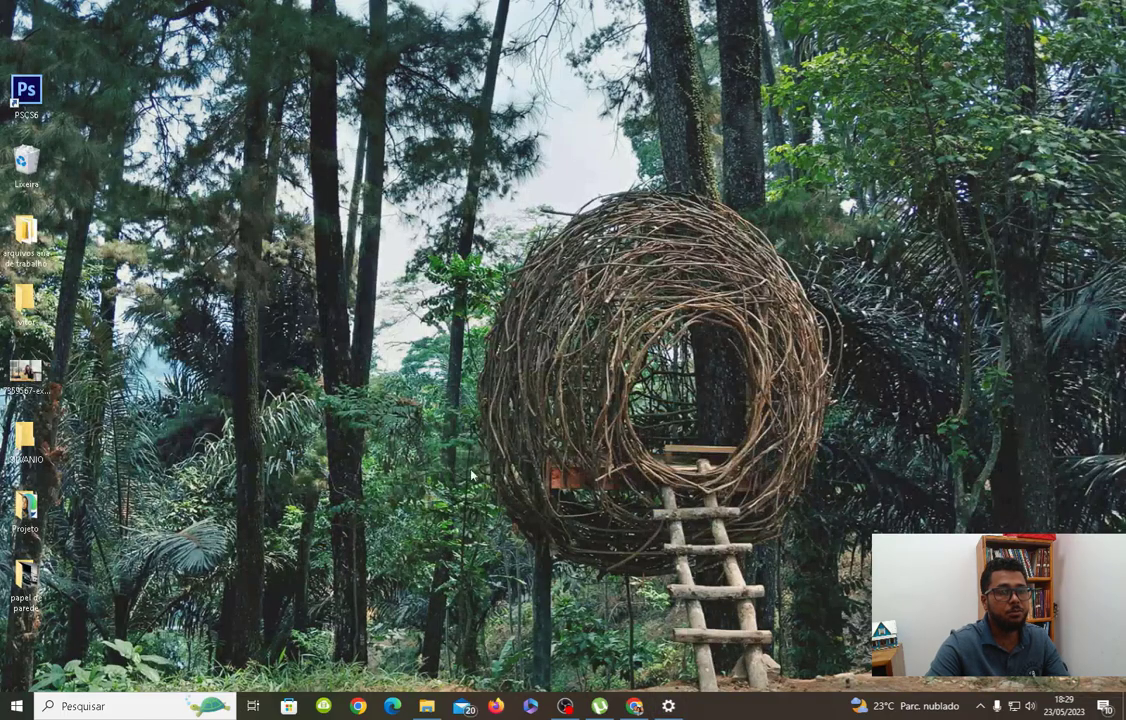
pyautogui.click(638, 705)
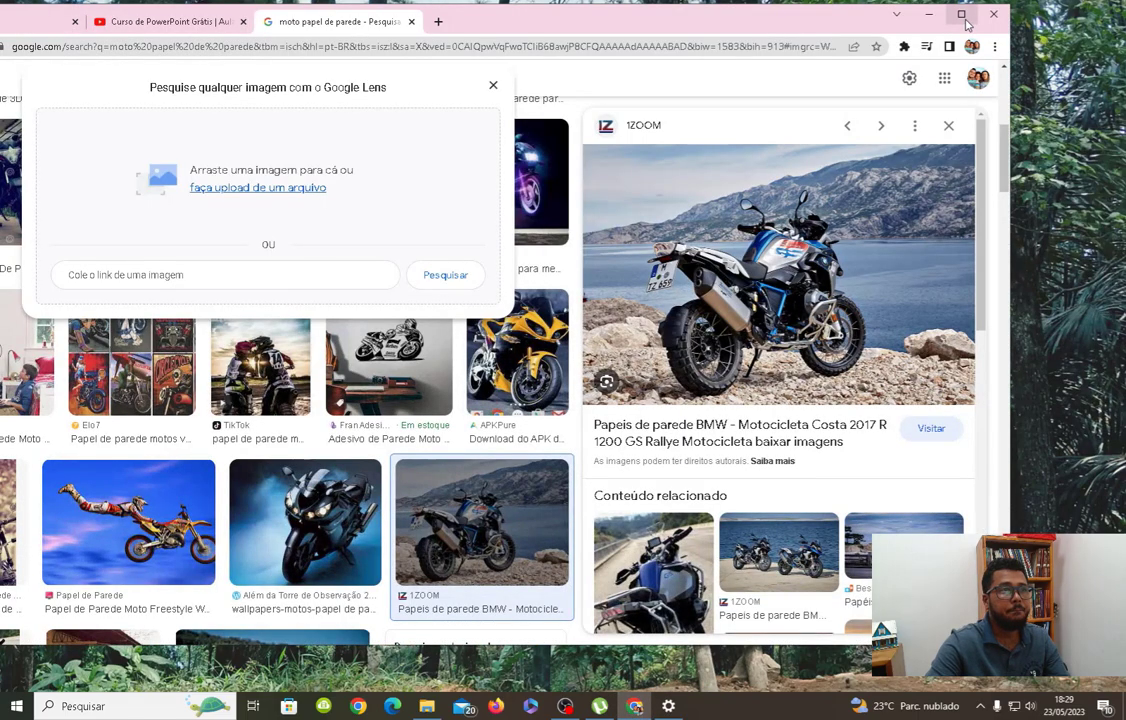
pyautogui.click(930, 14)
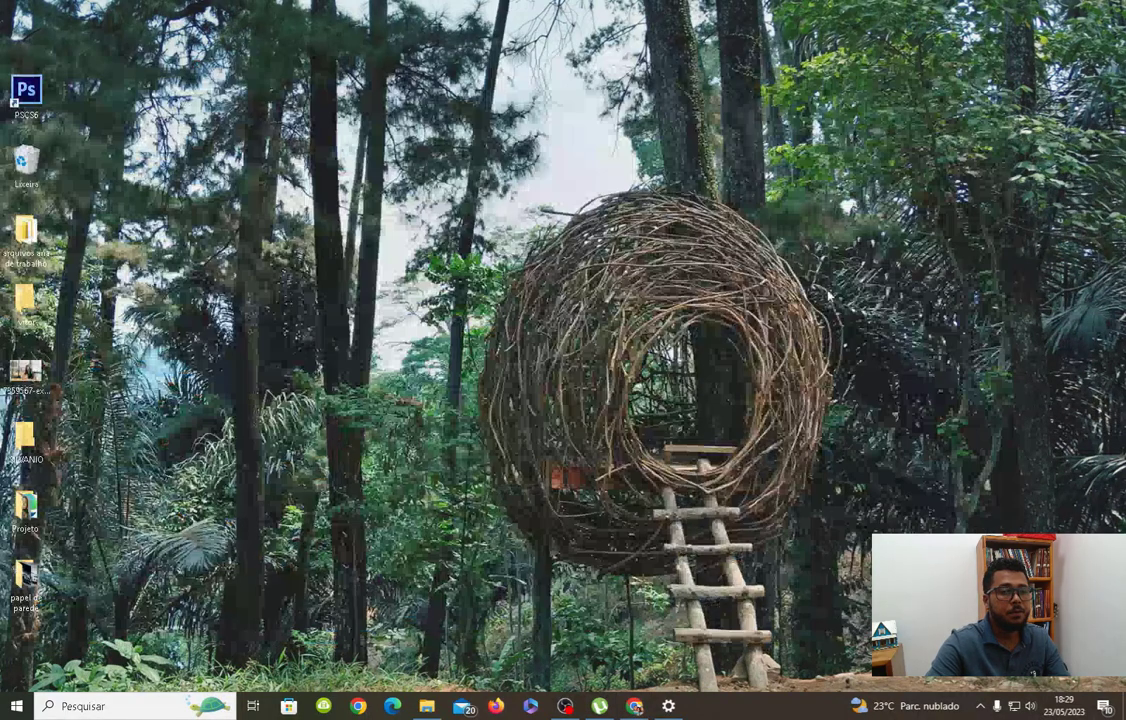
# - Reopen Settings, go to the Tela de bloqueio page and examine the papel de parede slideshow album
pyautogui.click(669, 707)
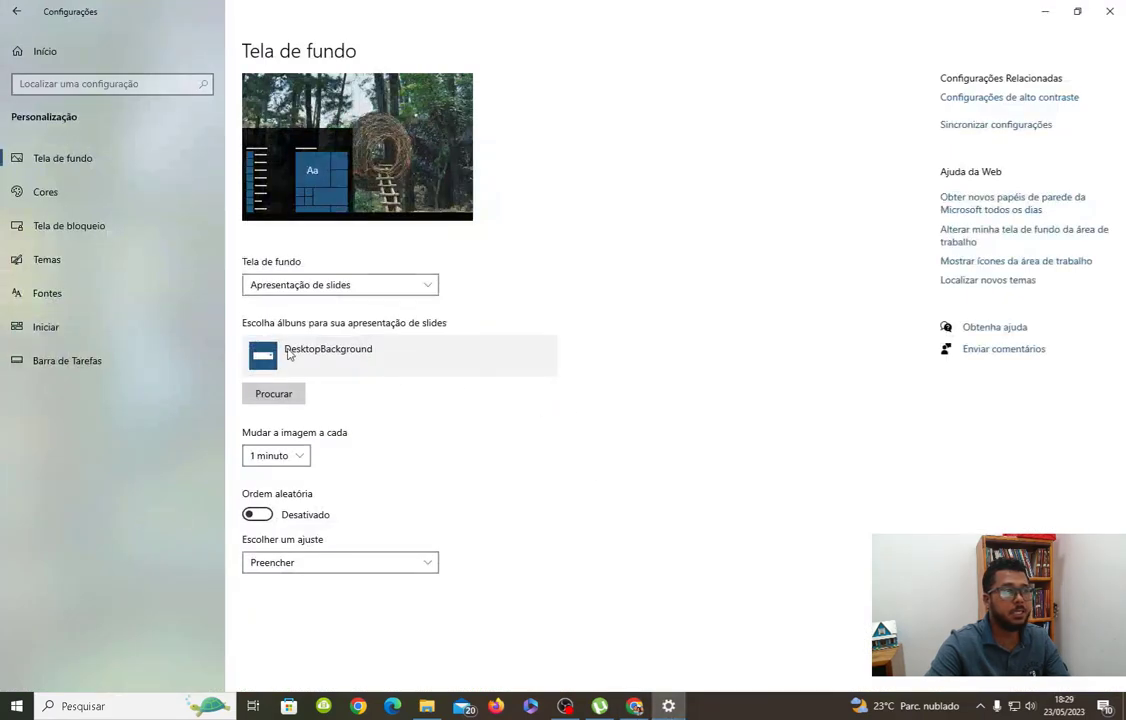
pyautogui.click(72, 228)
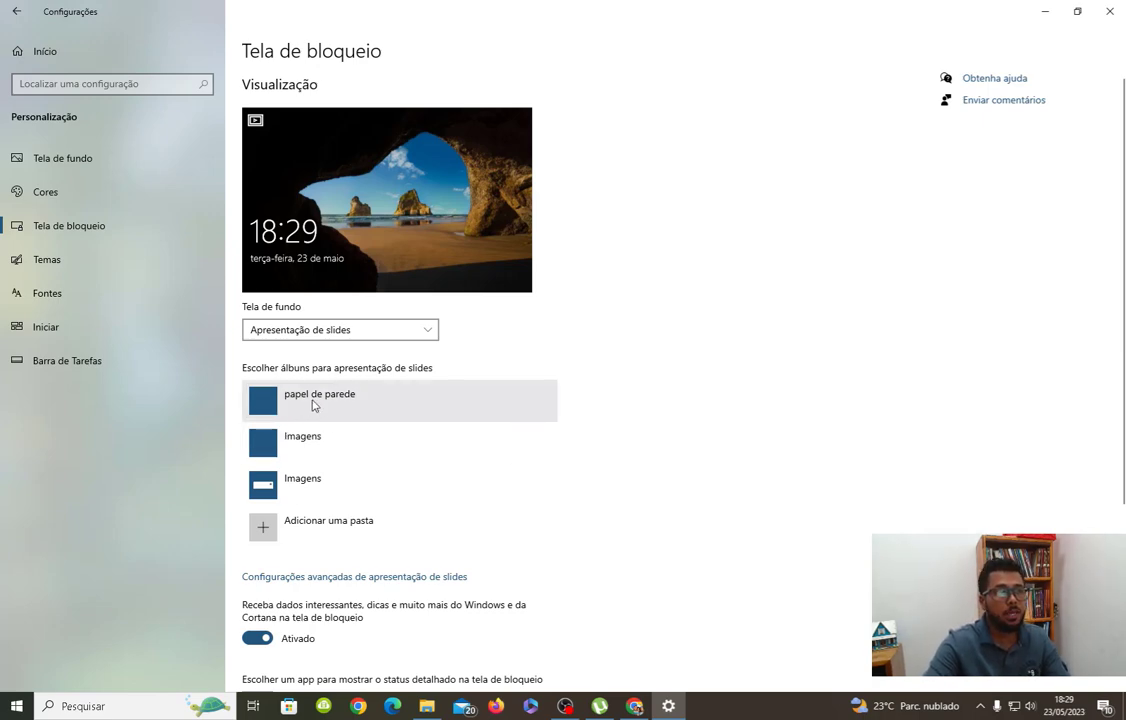
pyautogui.click(345, 405)
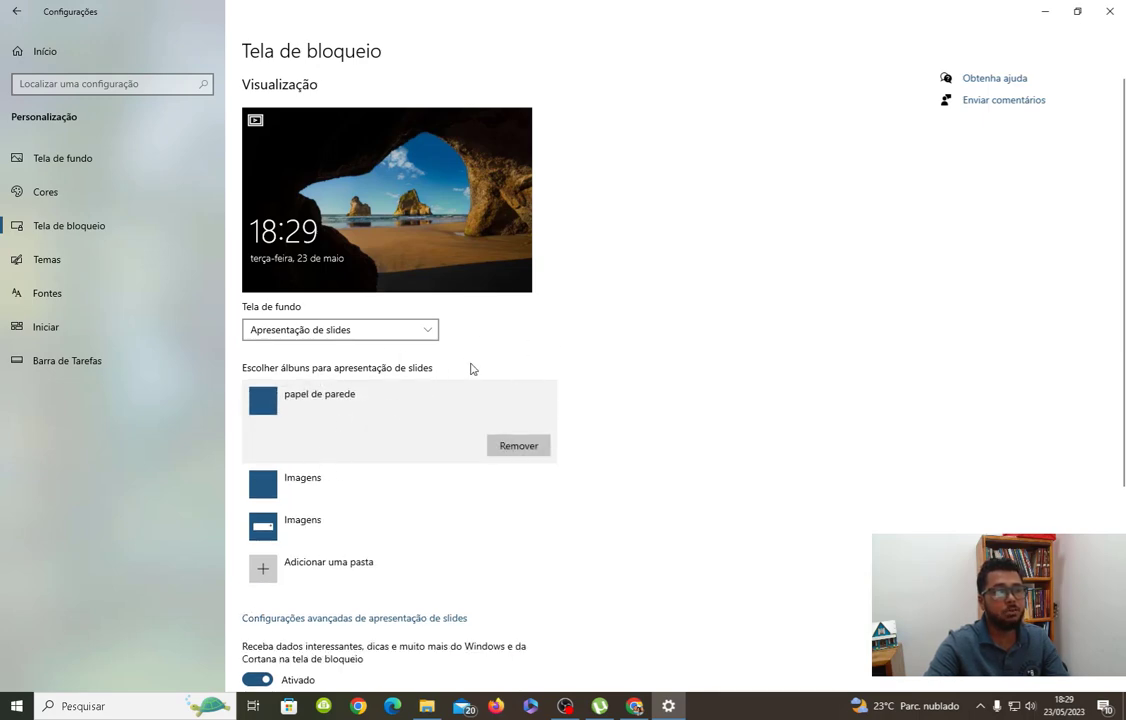
# - Apply the Windows 10 theme on the Temas page and minimize Settings to view the desktop
pyautogui.click(49, 262)
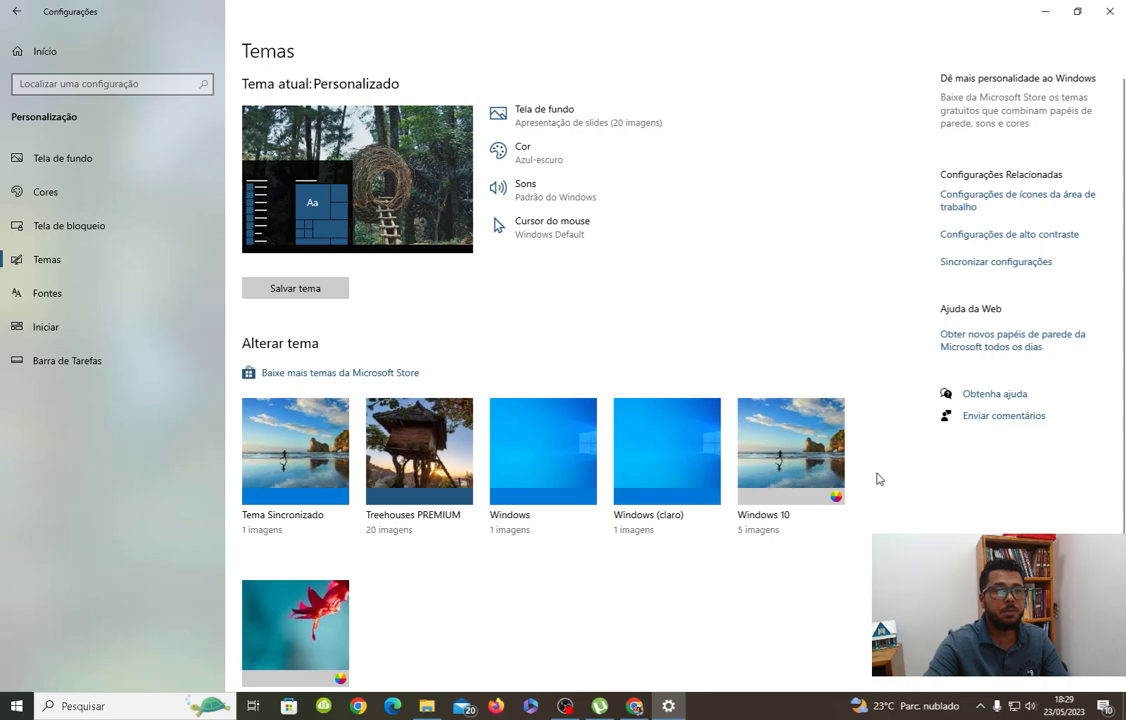
pyautogui.click(791, 461)
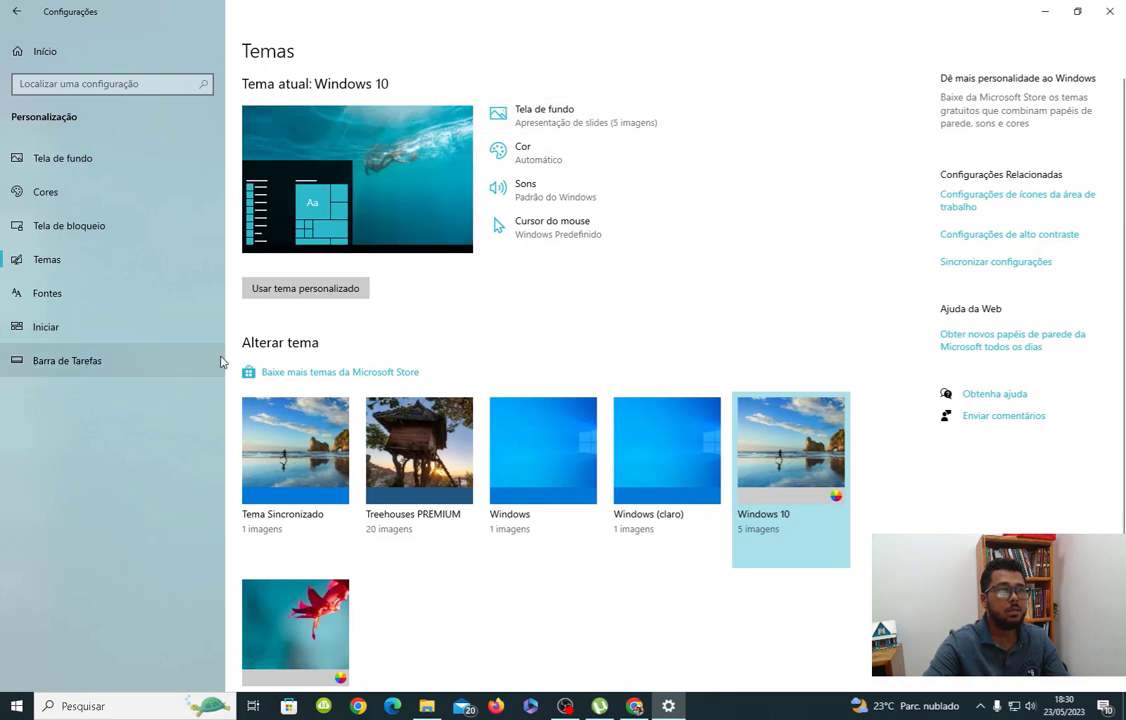
pyautogui.click(1044, 11)
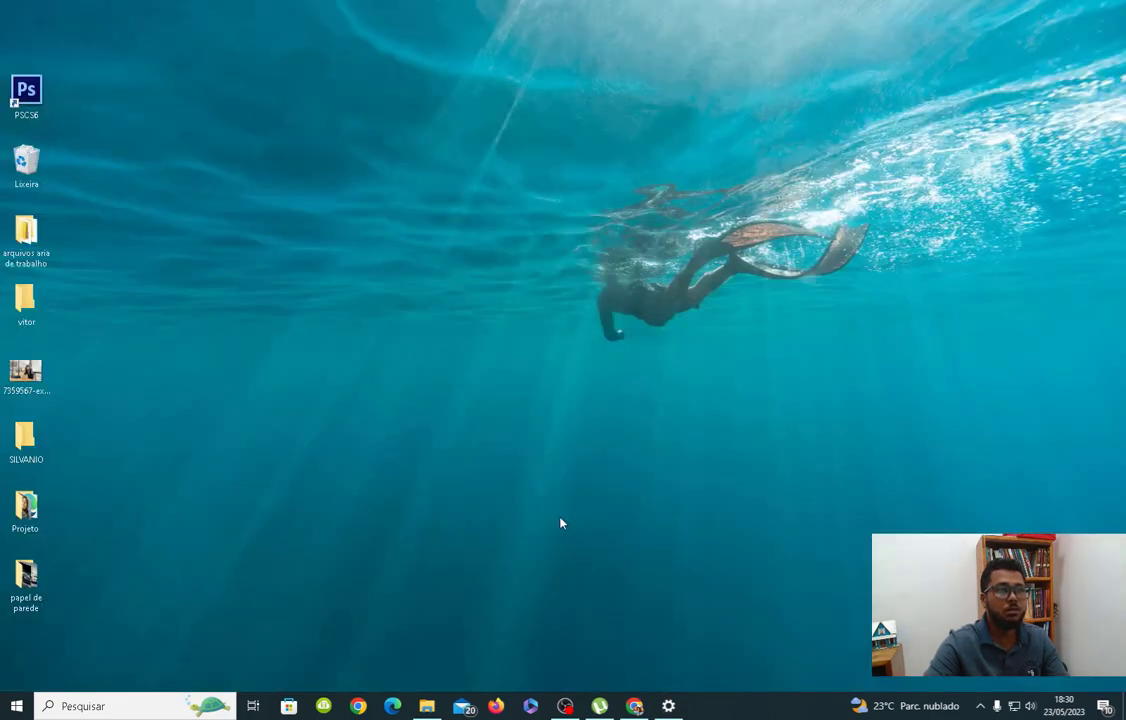
# - Return to the theme settings, try the Treehouses PREMIUM theme, apply the Flores theme, and minimize the open windows to view the desktop
pyautogui.moveTo(634, 706)
pyautogui.click(600, 640)
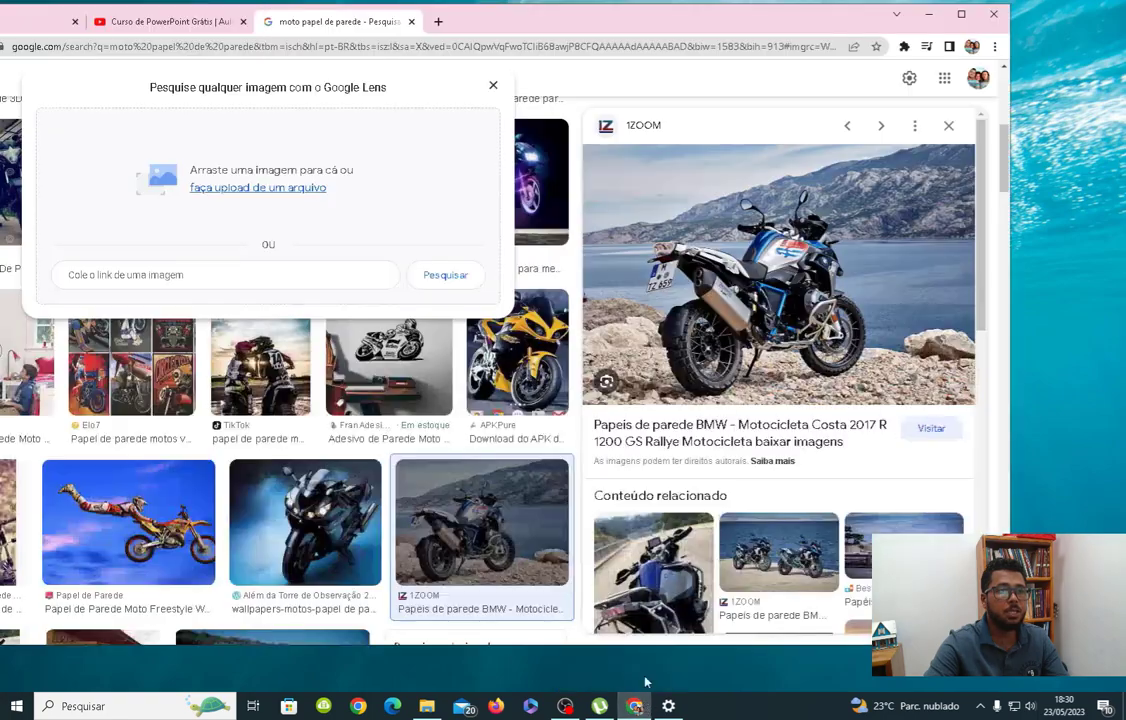
pyautogui.moveTo(668, 706)
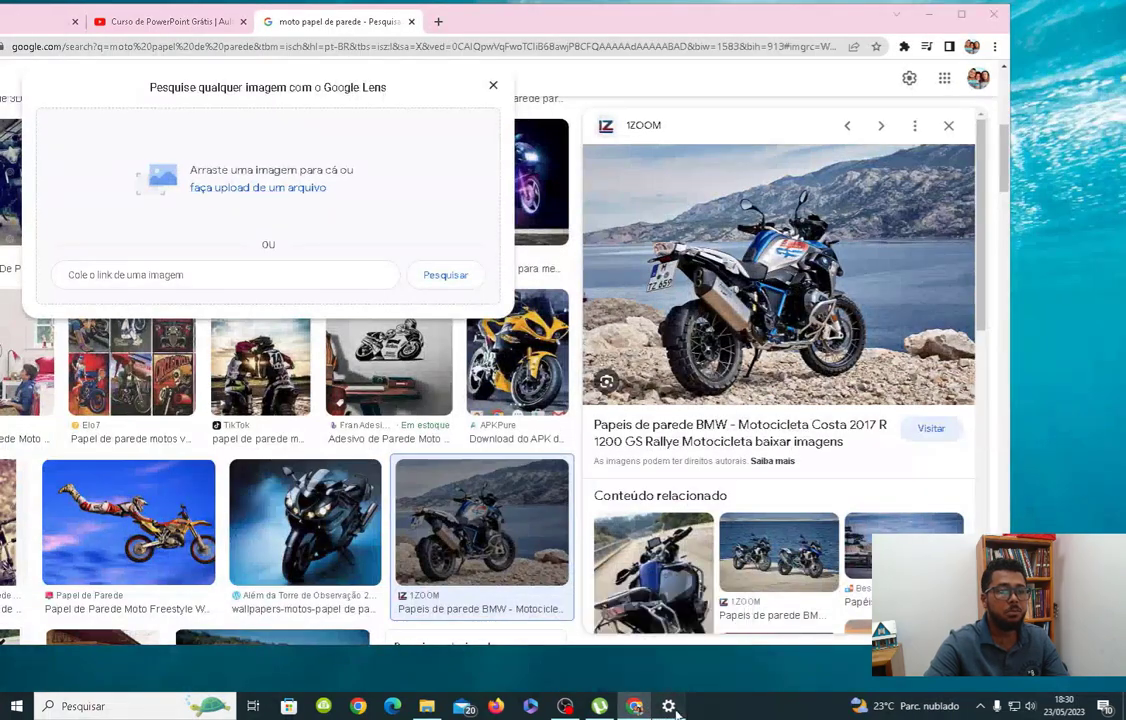
pyautogui.click(668, 645)
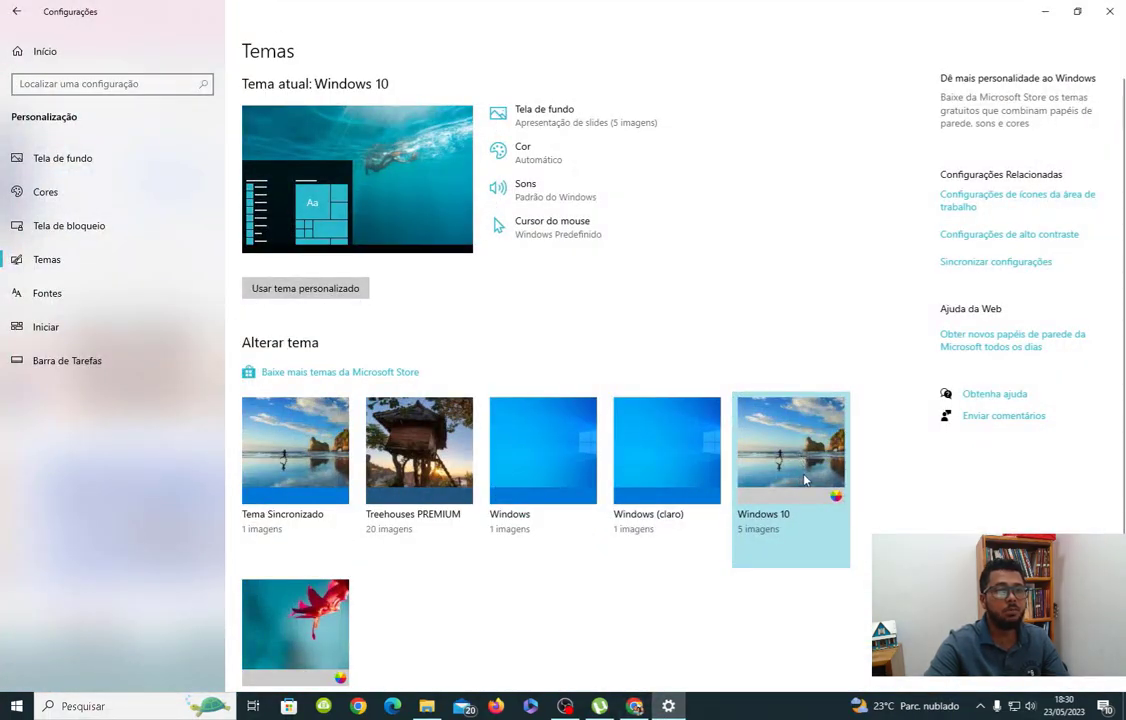
pyautogui.click(440, 494)
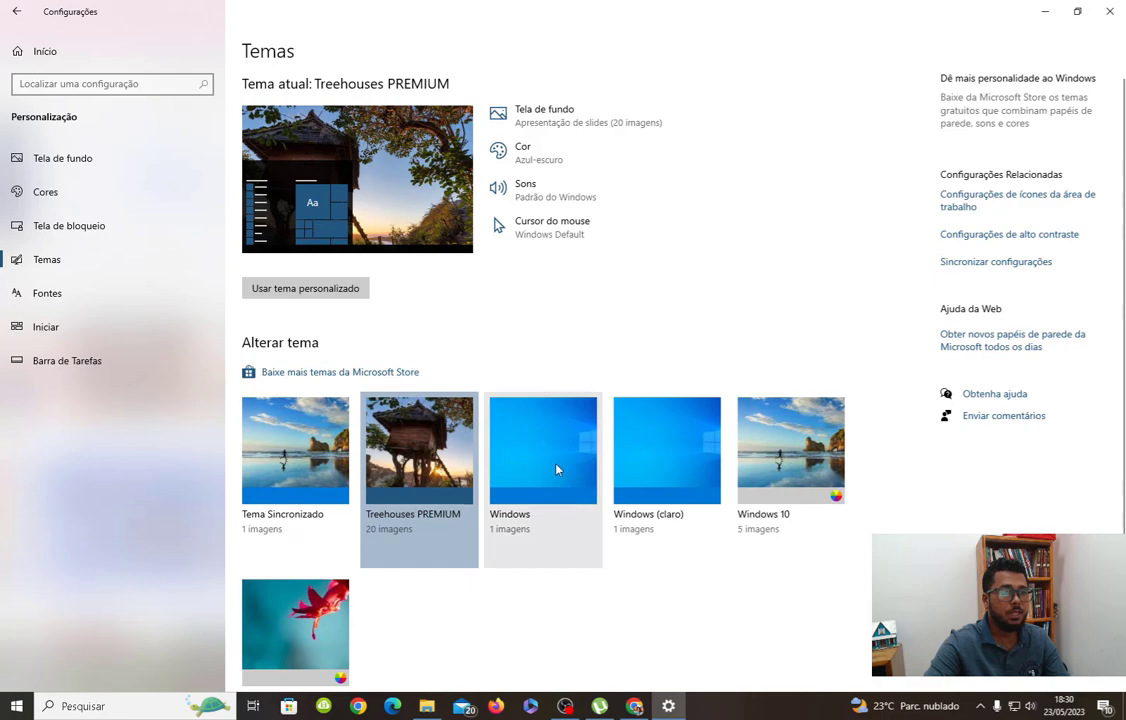
pyautogui.scroll(-2, 978, 375)
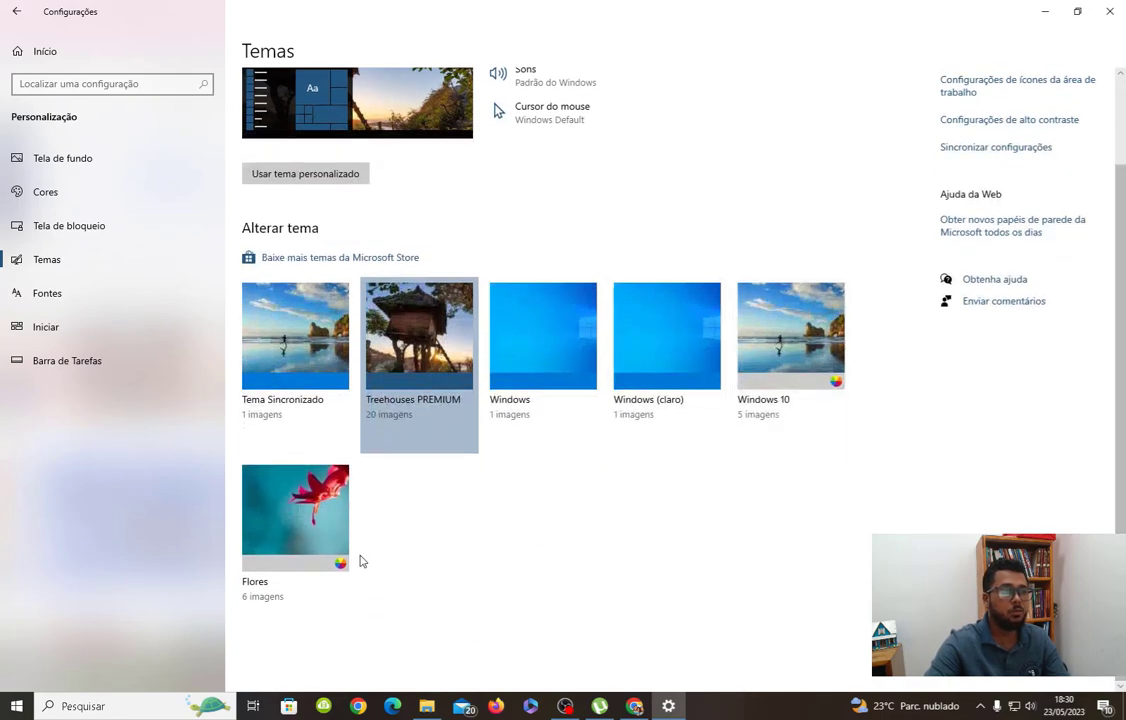
pyautogui.click(303, 537)
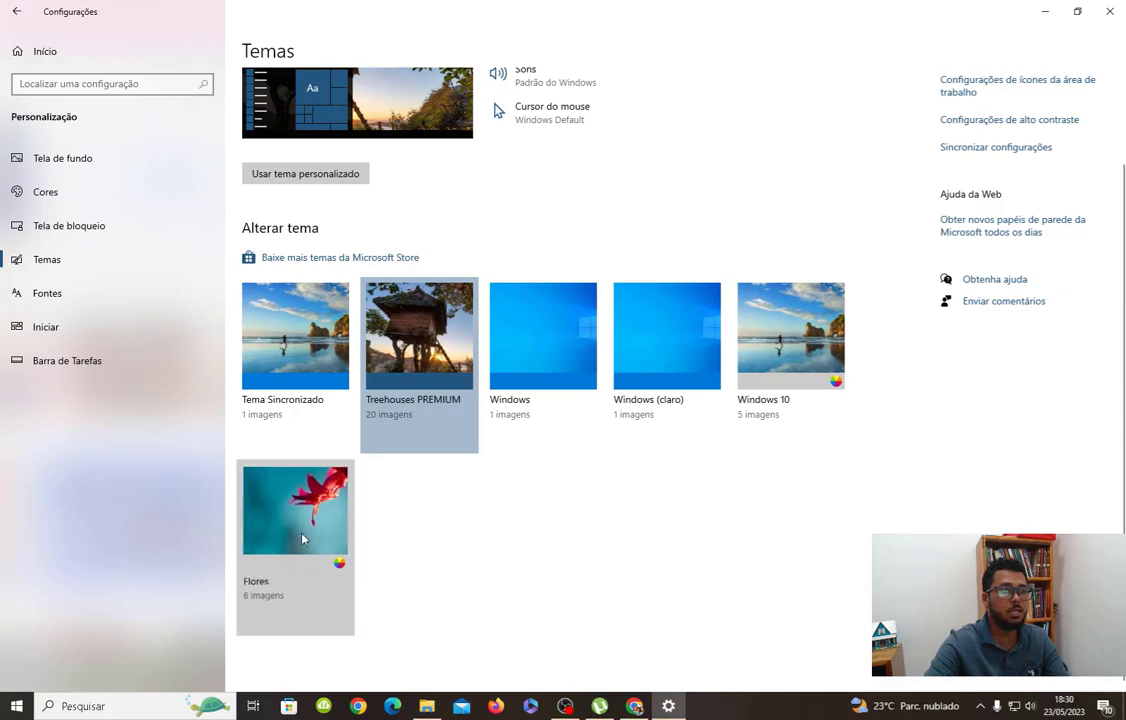
pyautogui.click(1043, 12)
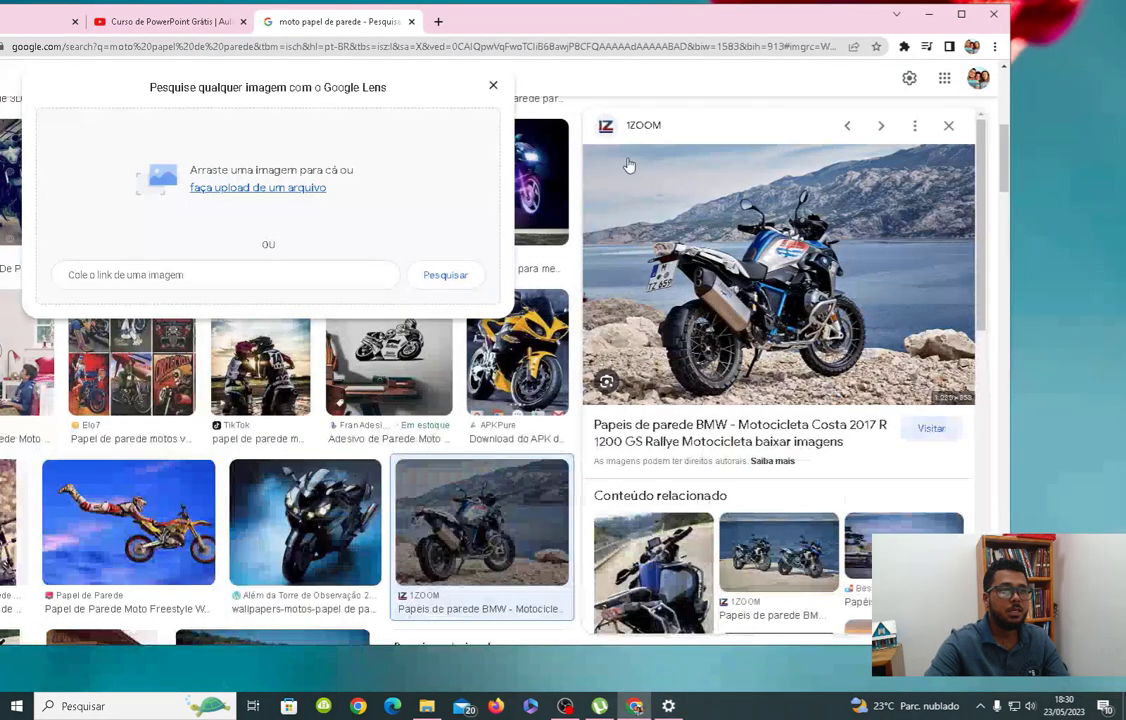
pyautogui.click(926, 18)
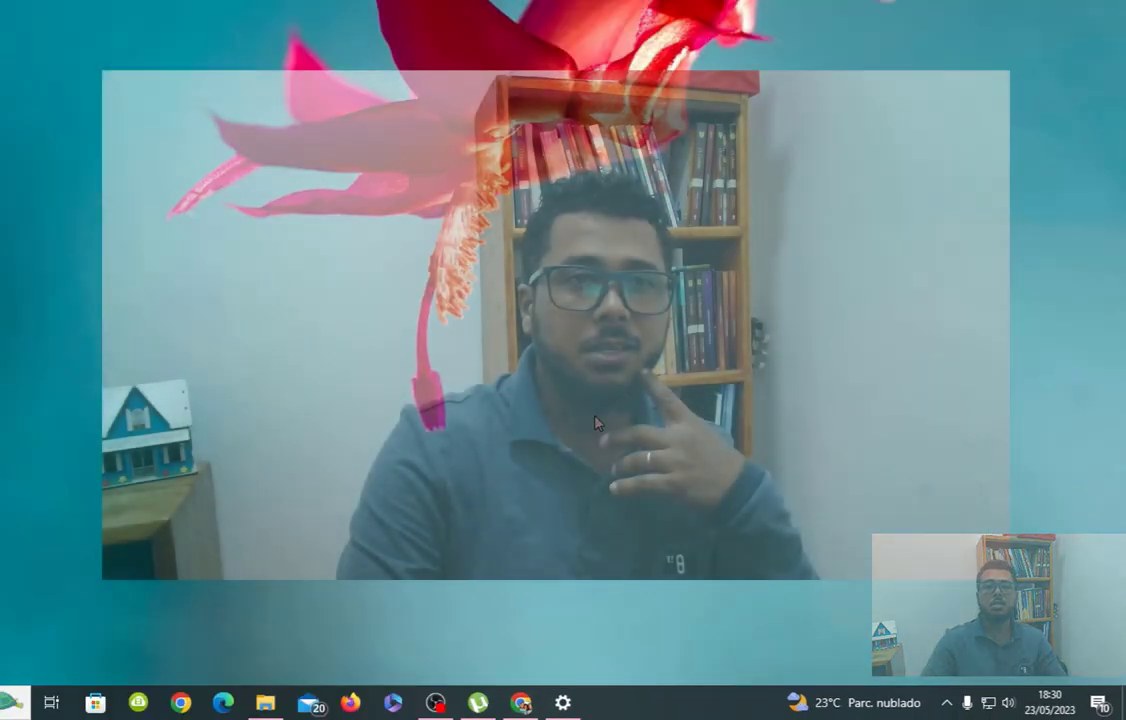